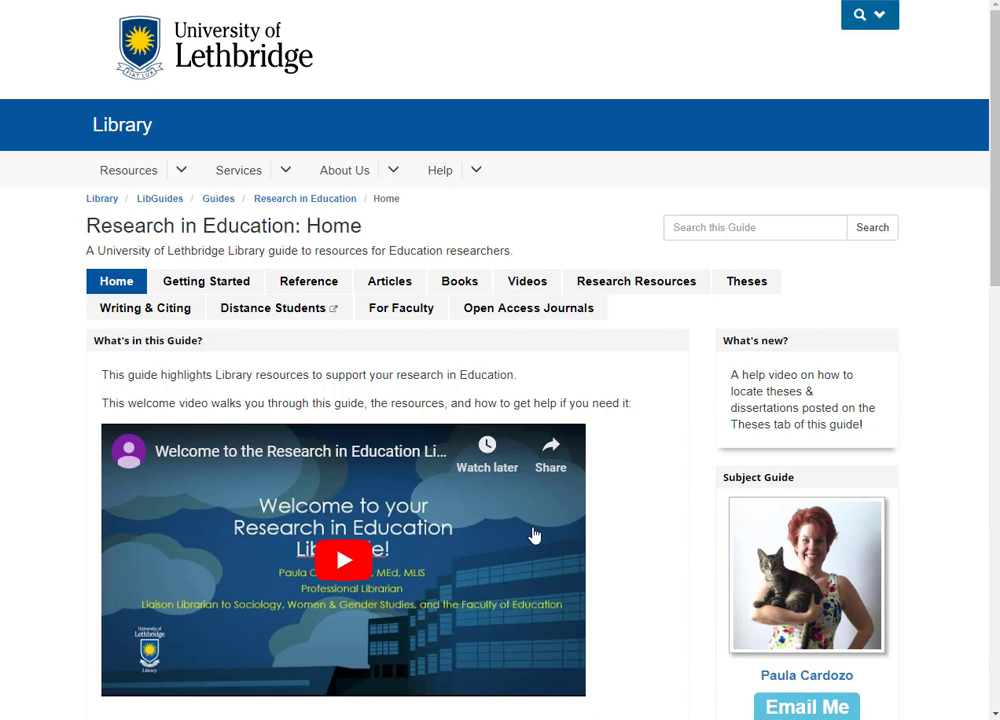
- Reach the APA Citation Style, 6th Edition guide via the Library home, Guides and '9) Cite Sources'
{"action": "left_click", "coordinate": [110, 128]}
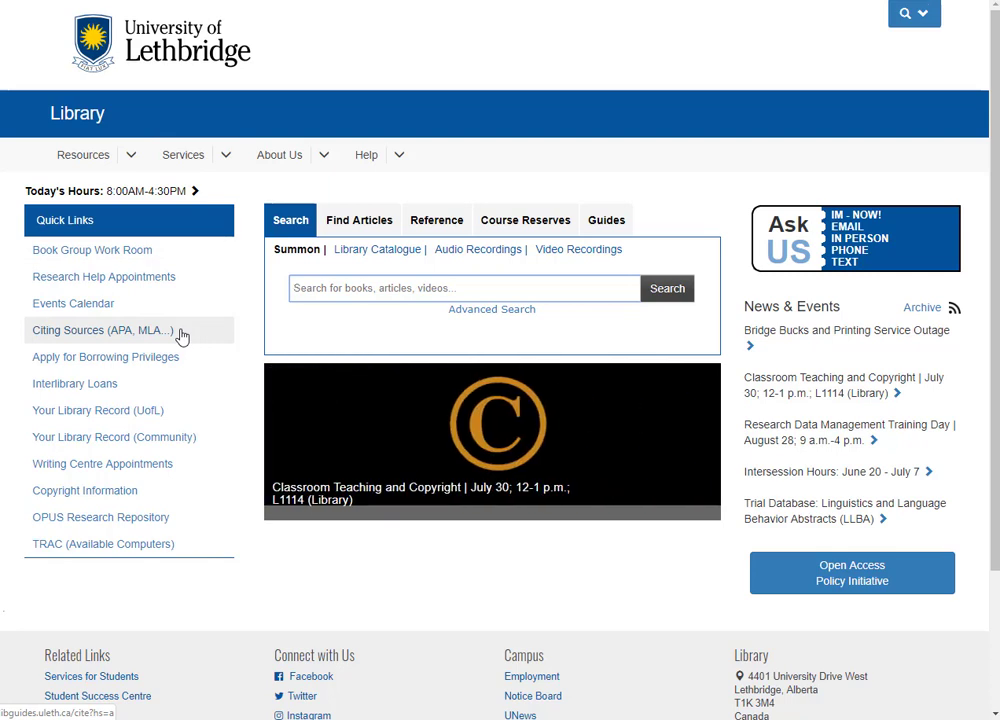
{"action": "left_click", "coordinate": [608, 222]}
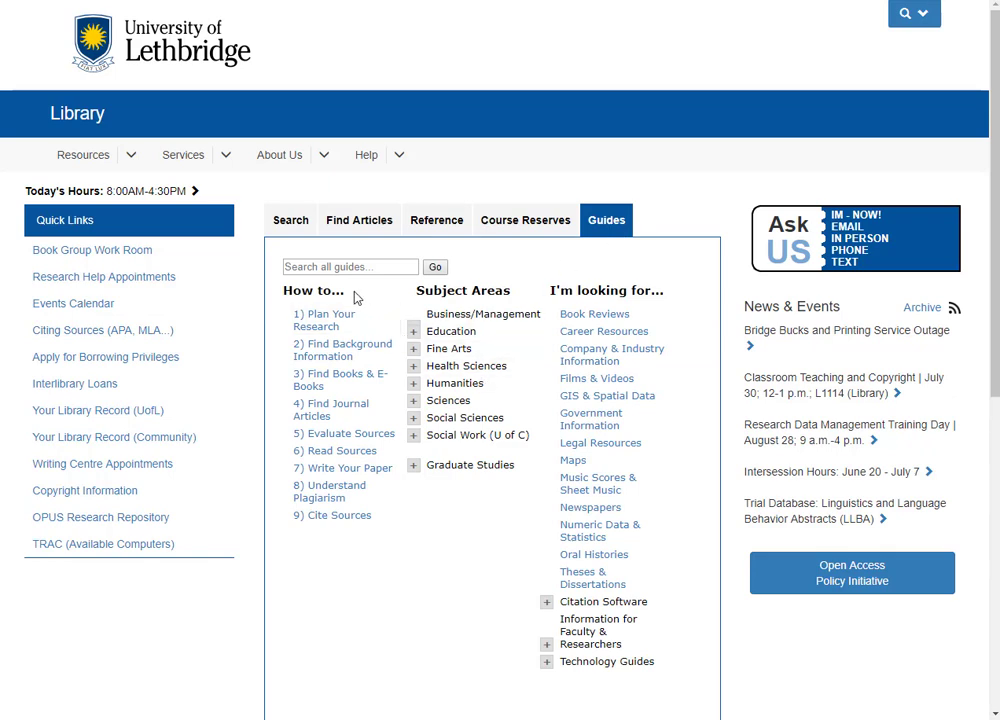
{"action": "left_click", "coordinate": [351, 527]}
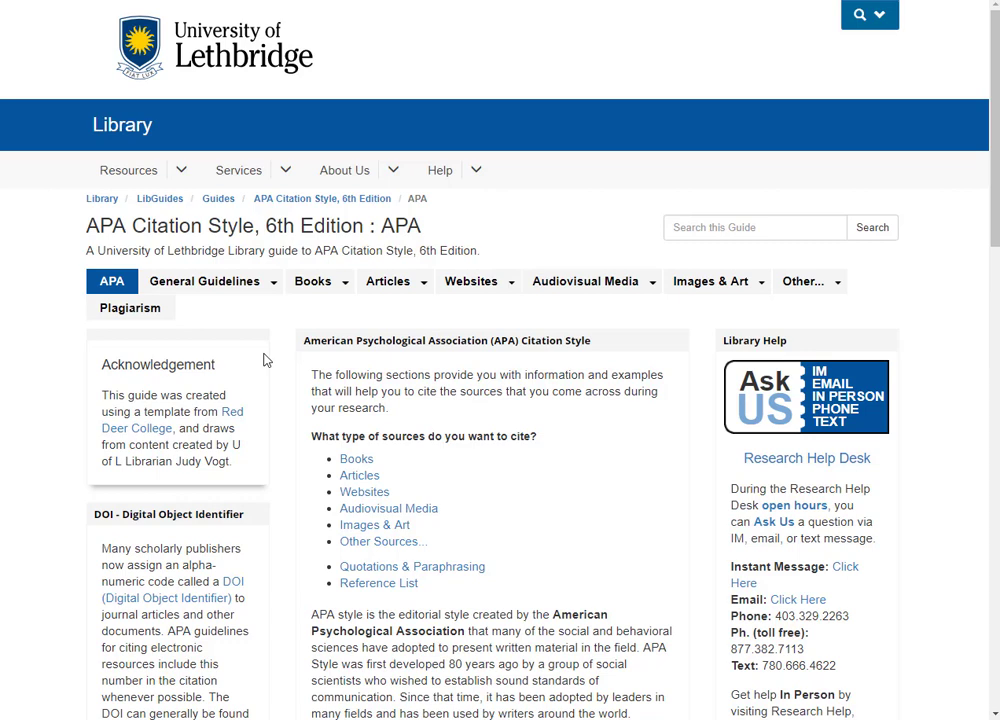
- Read the 'Journal Article with 6 or more Authors' page's format and example, ending back at the top
{"action": "mouse_move", "coordinate": [324, 284]}
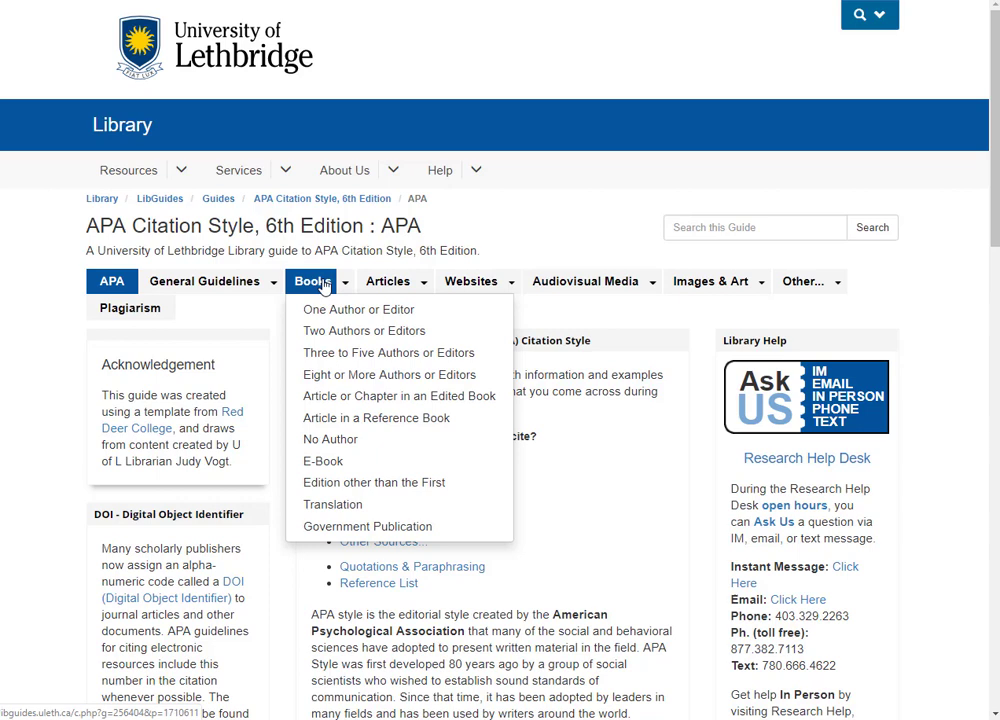
{"action": "mouse_move", "coordinate": [378, 286]}
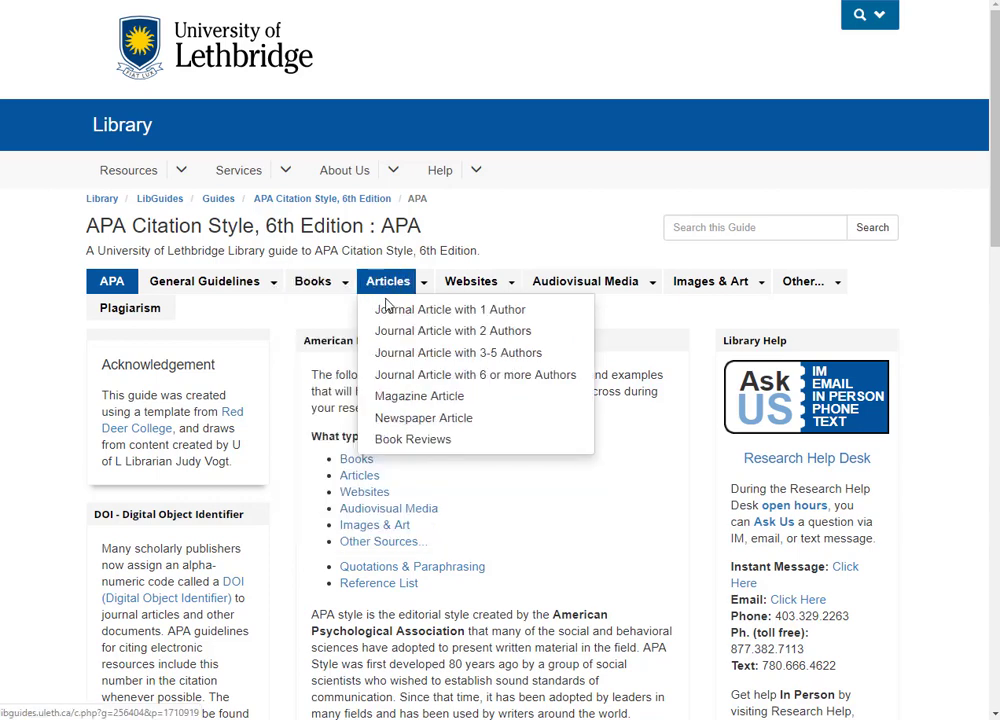
{"action": "left_click", "coordinate": [398, 378]}
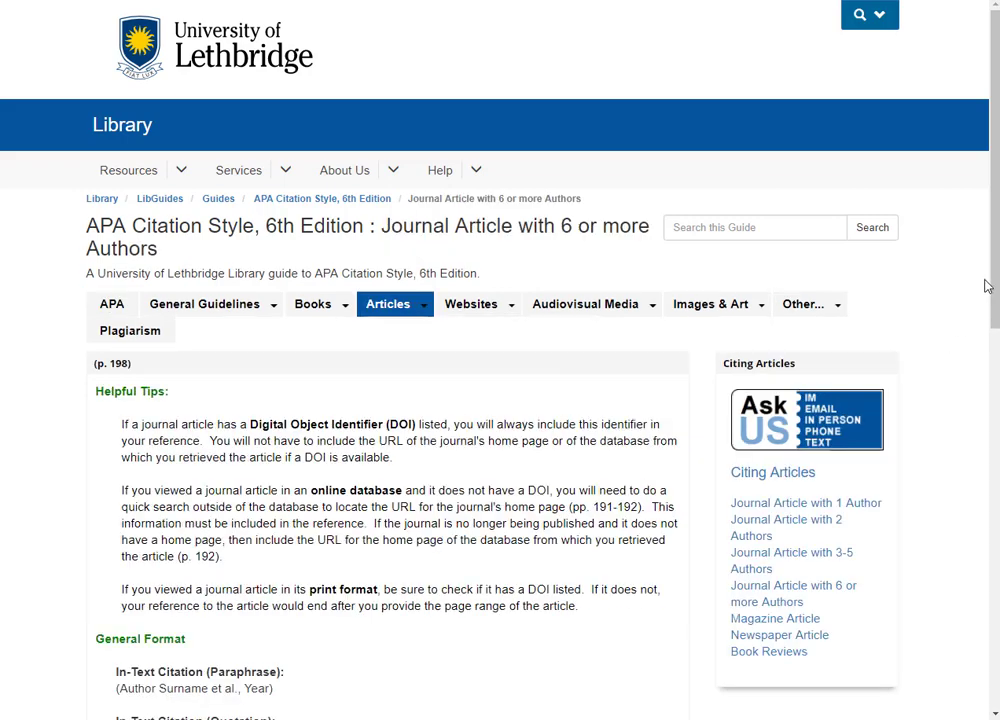
{"action": "scroll", "coordinate": [988, 283], "scroll_direction": "down", "scroll_amount": 3}
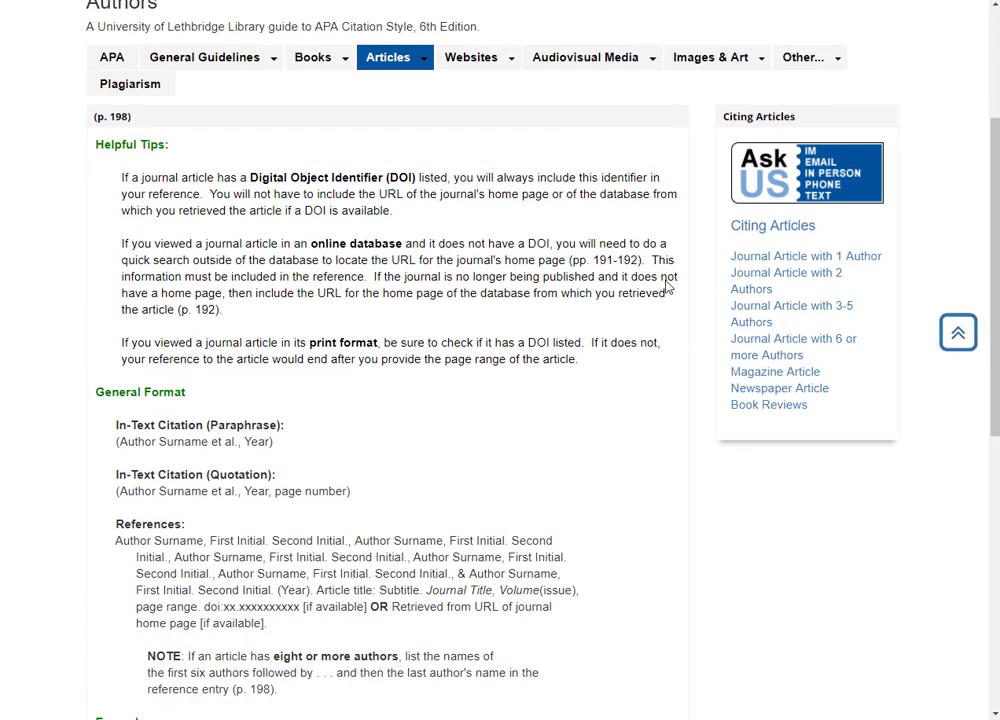
{"action": "scroll", "coordinate": [622, 463], "scroll_direction": "down", "scroll_amount": 1}
{"action": "scroll", "coordinate": [622, 463], "scroll_direction": "down", "scroll_amount": 2}
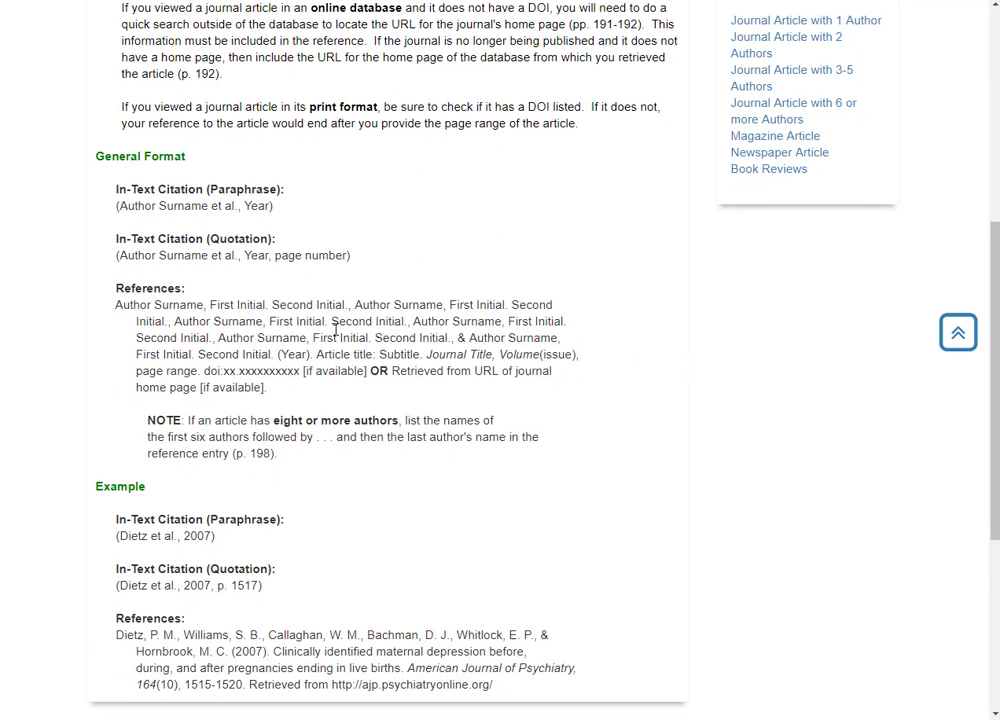
{"action": "scroll", "coordinate": [544, 394], "scroll_direction": "down", "scroll_amount": 2}
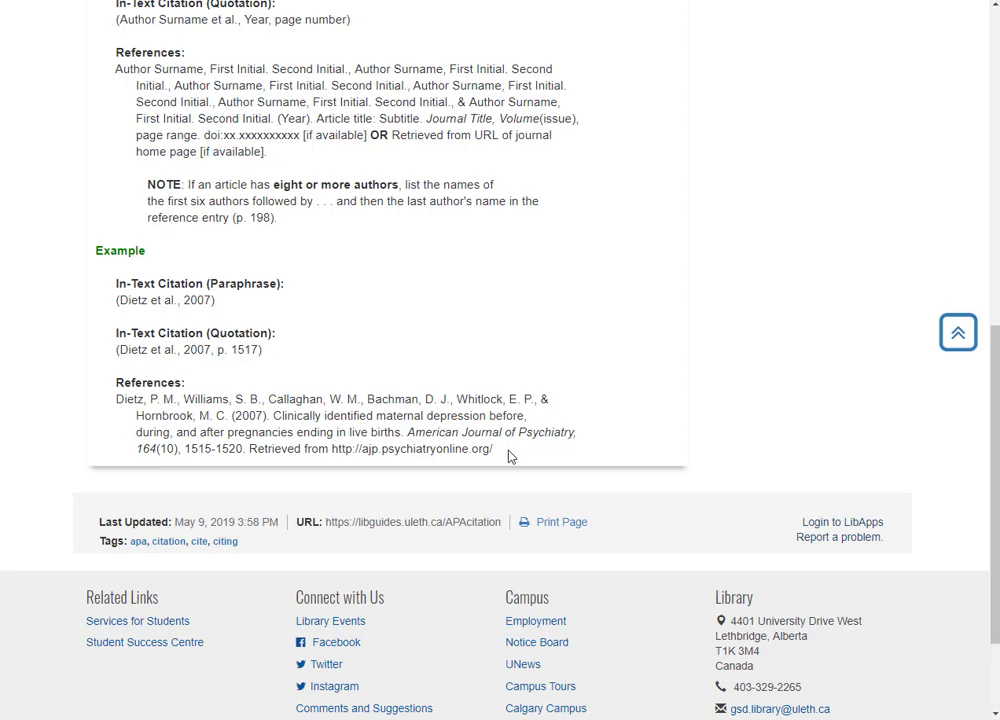
{"action": "scroll", "coordinate": [509, 456], "scroll_direction": "up", "scroll_amount": 4}
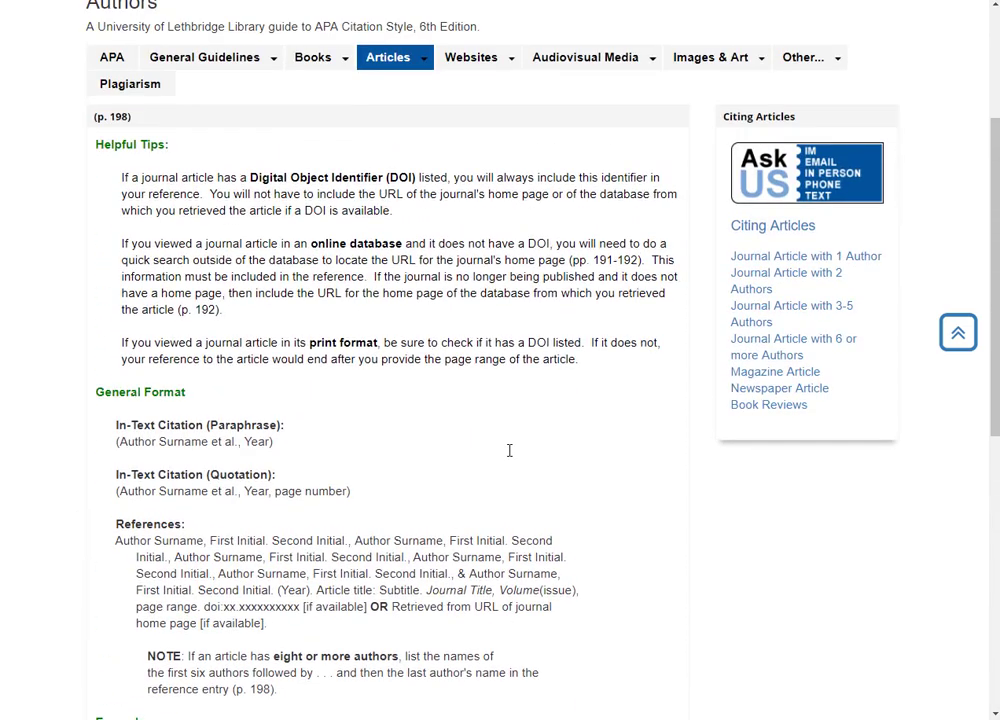
{"action": "scroll", "coordinate": [509, 450], "scroll_direction": "up", "scroll_amount": 2}
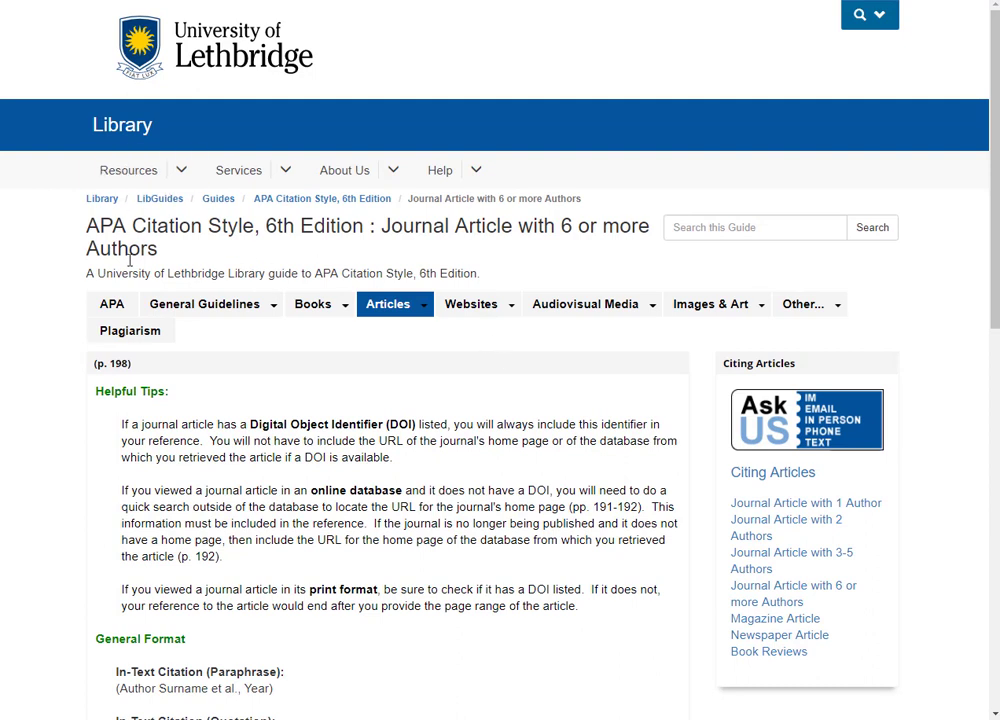
- Return to the main APA page and review the Publication Manual and Printable Handouts sections
{"action": "mouse_move", "coordinate": [200, 305]}
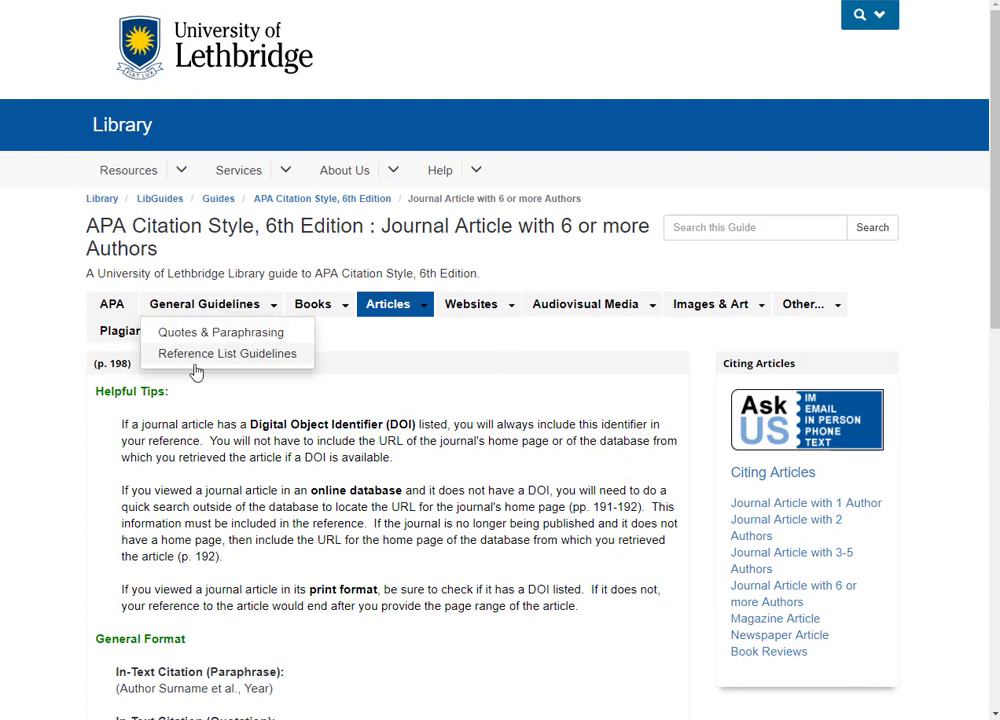
{"action": "left_click", "coordinate": [112, 304]}
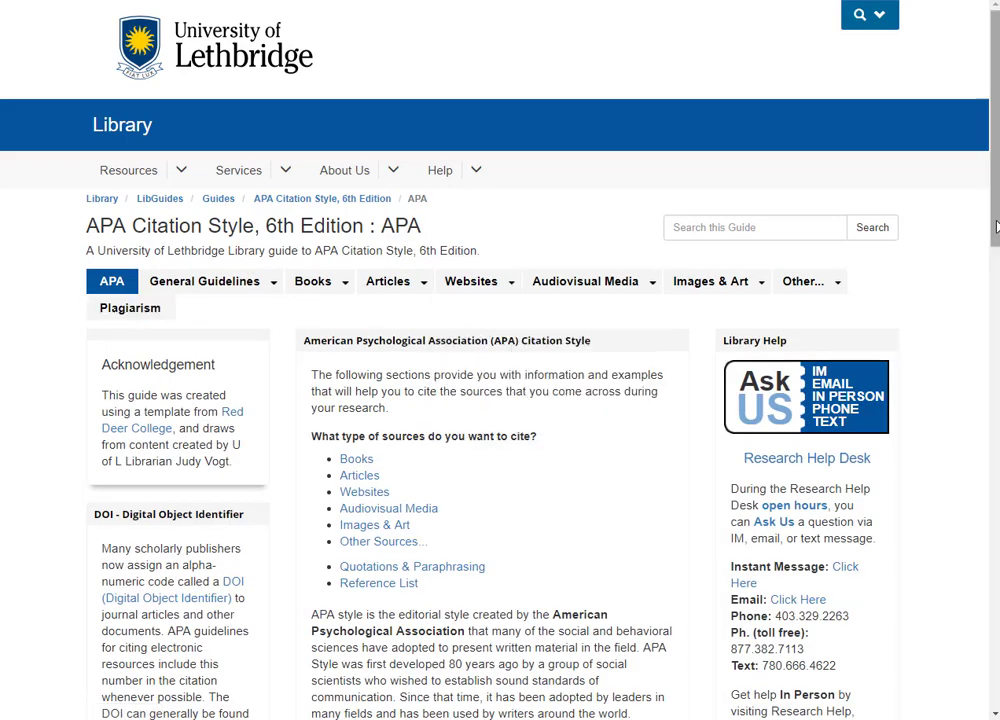
{"action": "left_click_drag", "start_coordinate": [996, 140], "coordinate": [988, 245]}
{"action": "scroll", "coordinate": [988, 245], "scroll_direction": "down", "scroll_amount": 5}
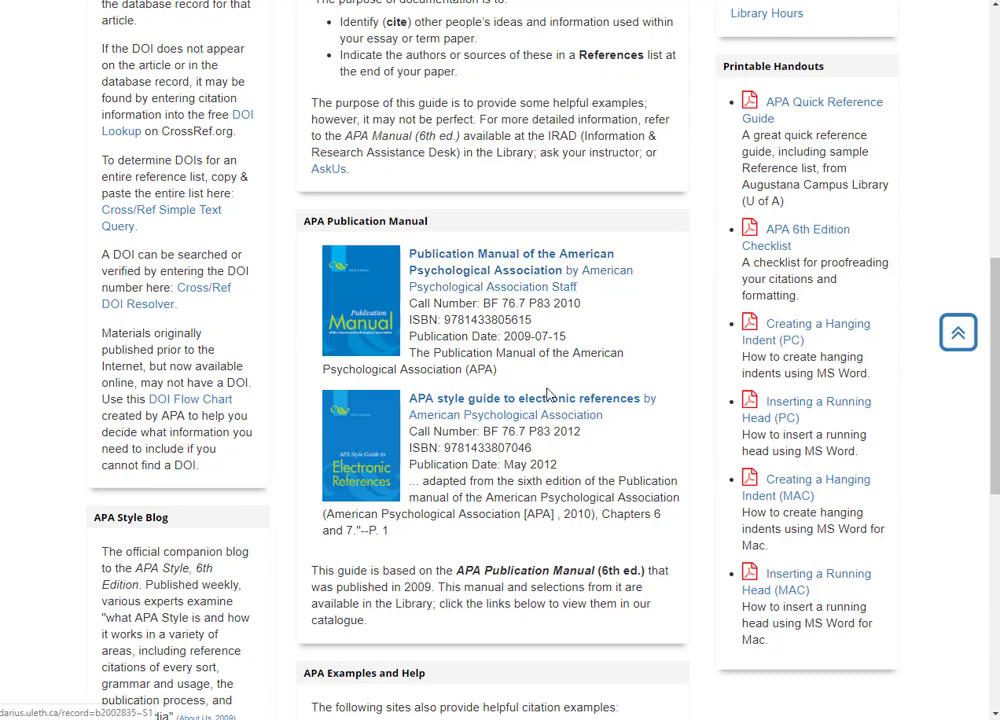
{"action": "scroll", "coordinate": [547, 393], "scroll_direction": "down", "scroll_amount": 5}
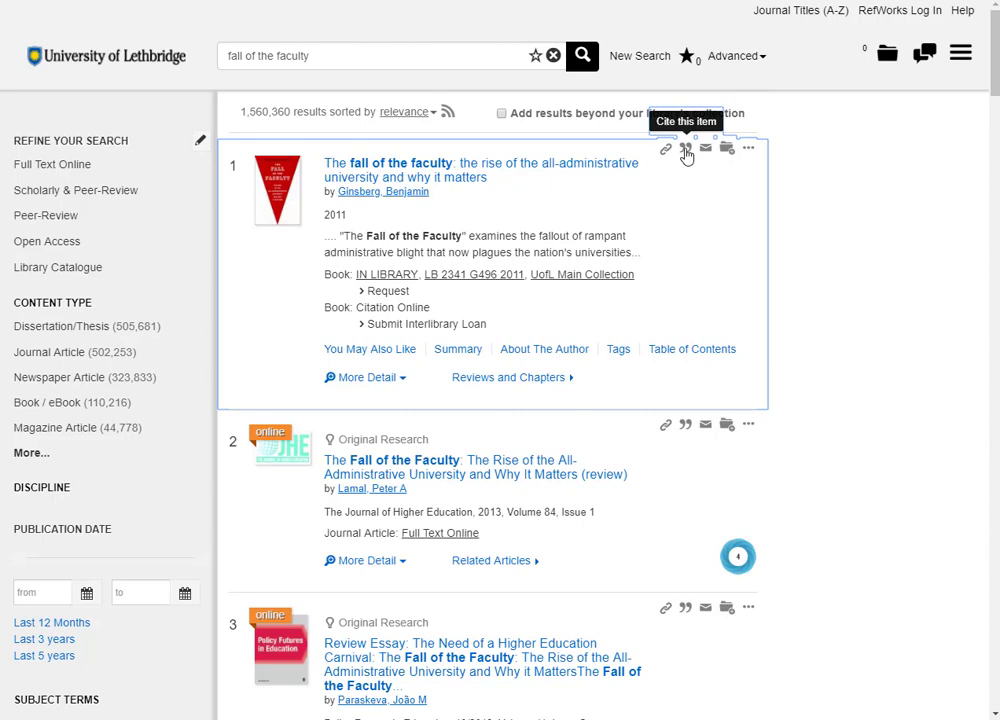
- View Summon's APA citation for Ginsberg's 2011 book The fall of the faculty, then close it
{"action": "left_click", "coordinate": [686, 150]}
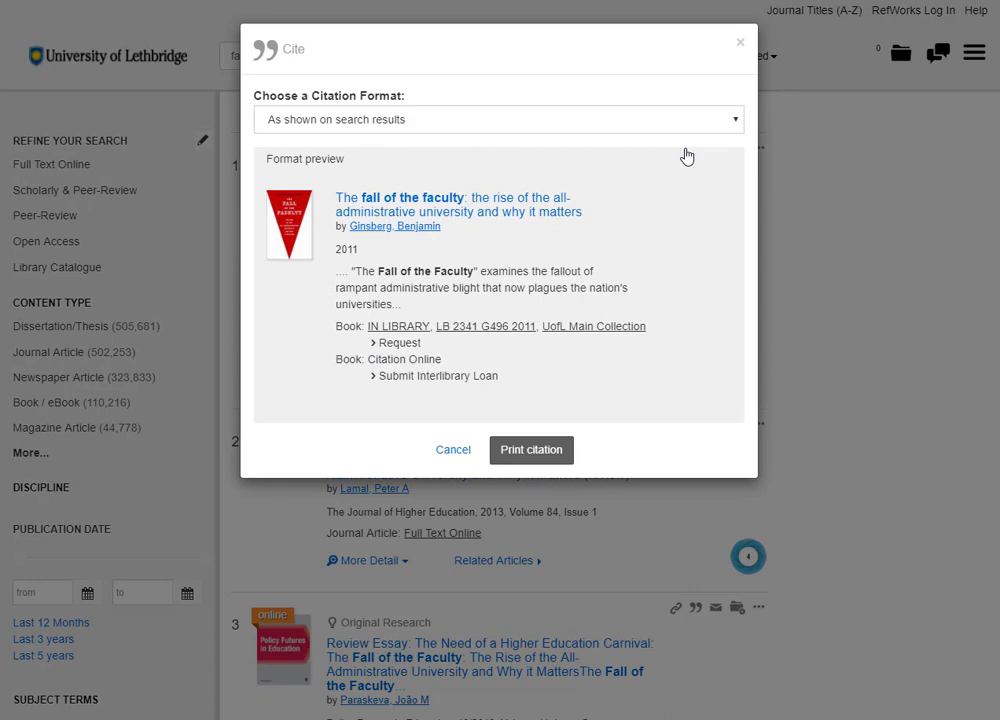
{"action": "left_click", "coordinate": [734, 122]}
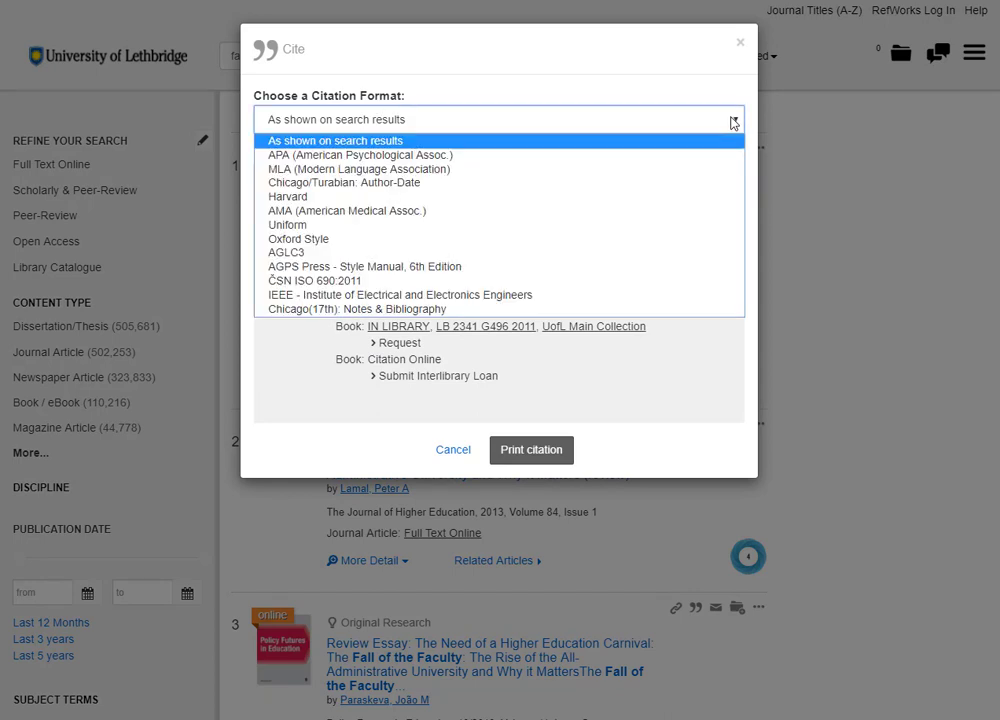
{"action": "left_click", "coordinate": [399, 156]}
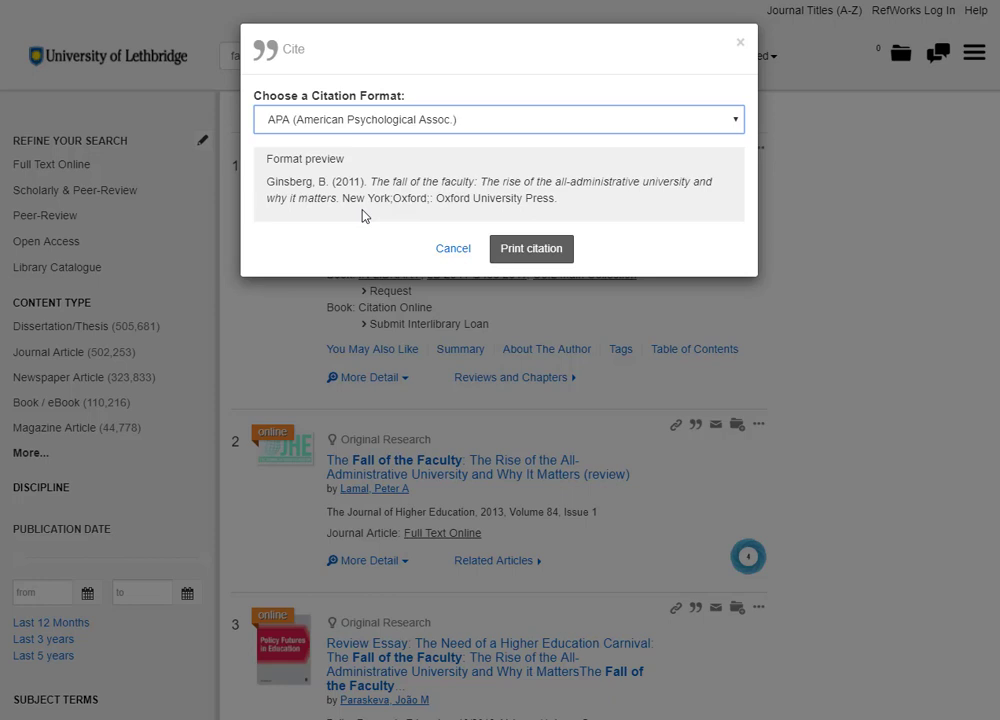
{"action": "left_click", "coordinate": [740, 43]}
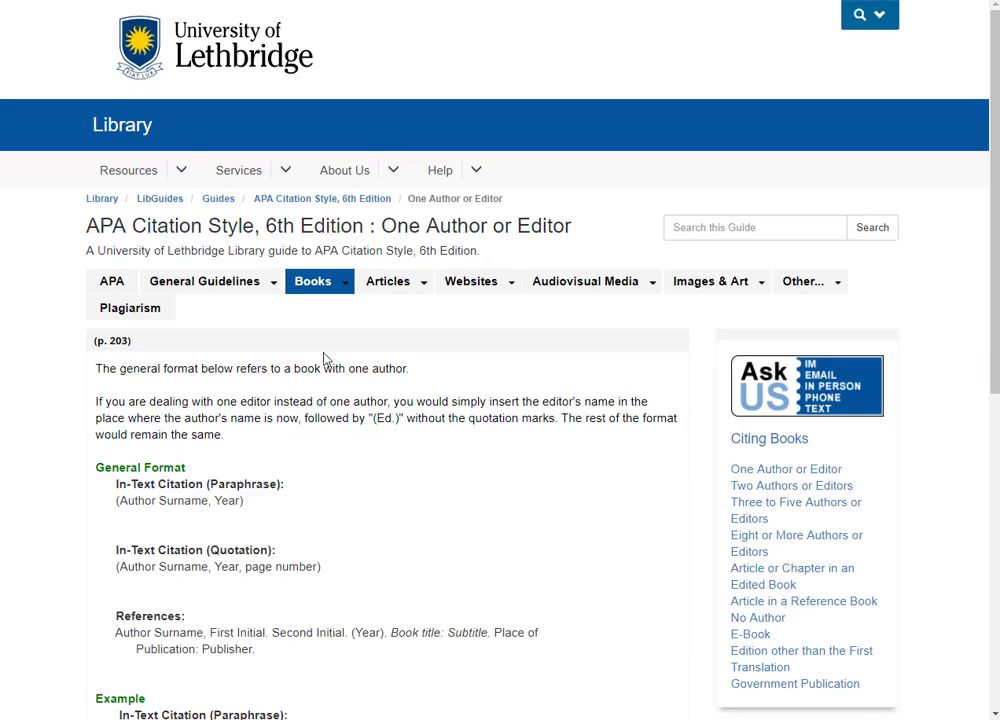
- Show the Books > One Author or Editor page's References format and Franks (2005) example
{"action": "mouse_move", "coordinate": [320, 287]}
{"action": "left_click", "coordinate": [327, 310]}
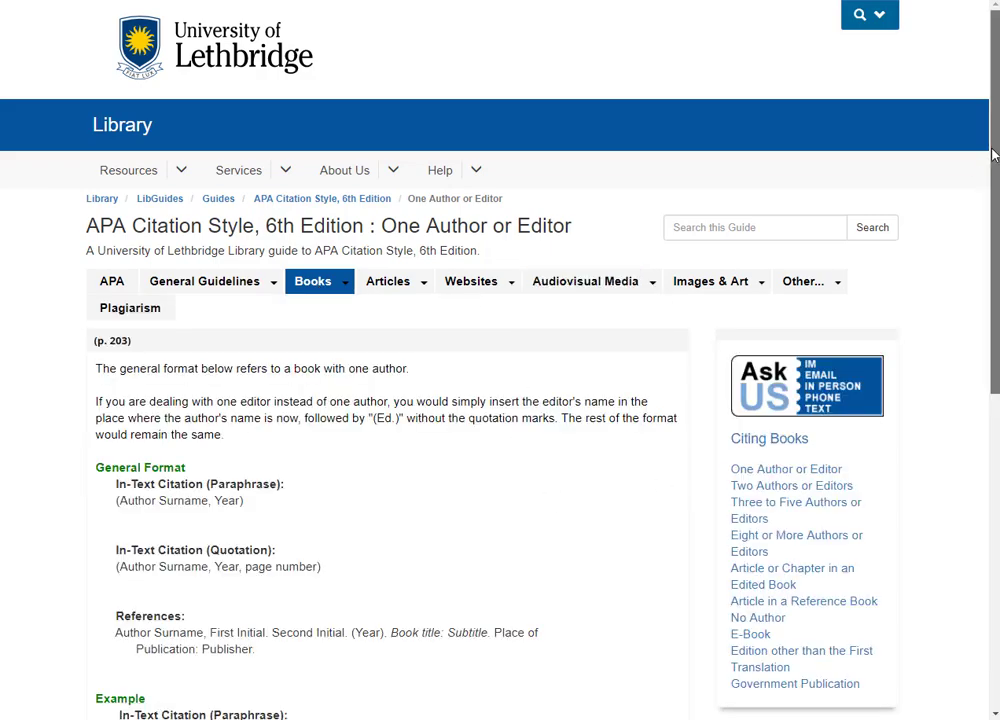
{"action": "scroll", "coordinate": [988, 190], "scroll_direction": "down", "scroll_amount": 3}
{"action": "scroll", "coordinate": [976, 298], "scroll_direction": "down", "scroll_amount": 1}
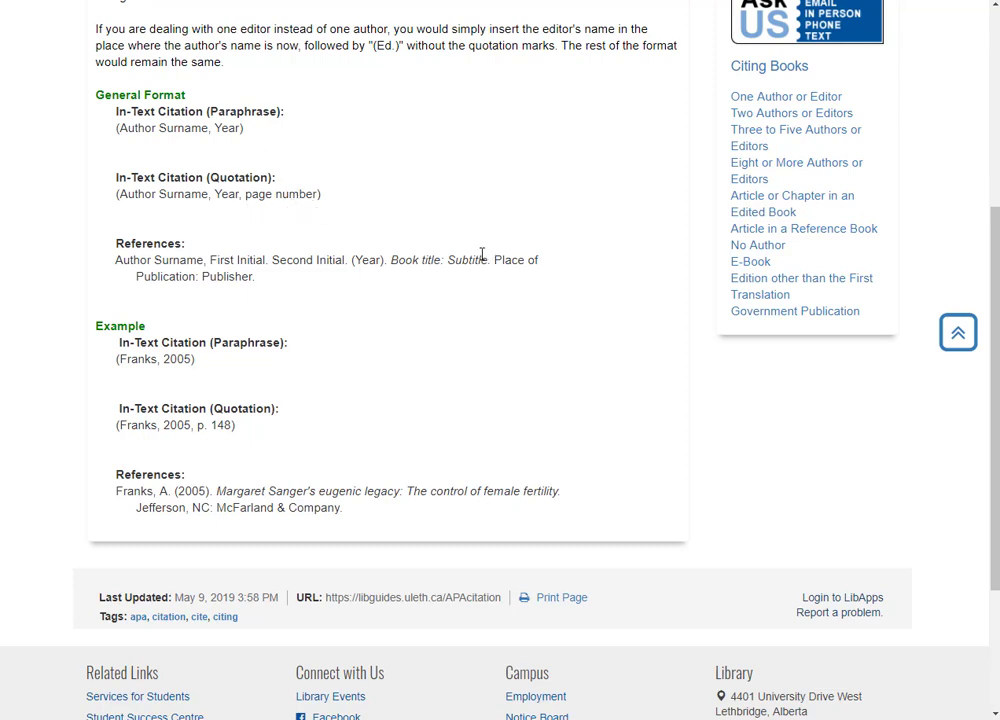
{"action": "scroll", "coordinate": [480, 252], "scroll_direction": "down", "scroll_amount": 1}
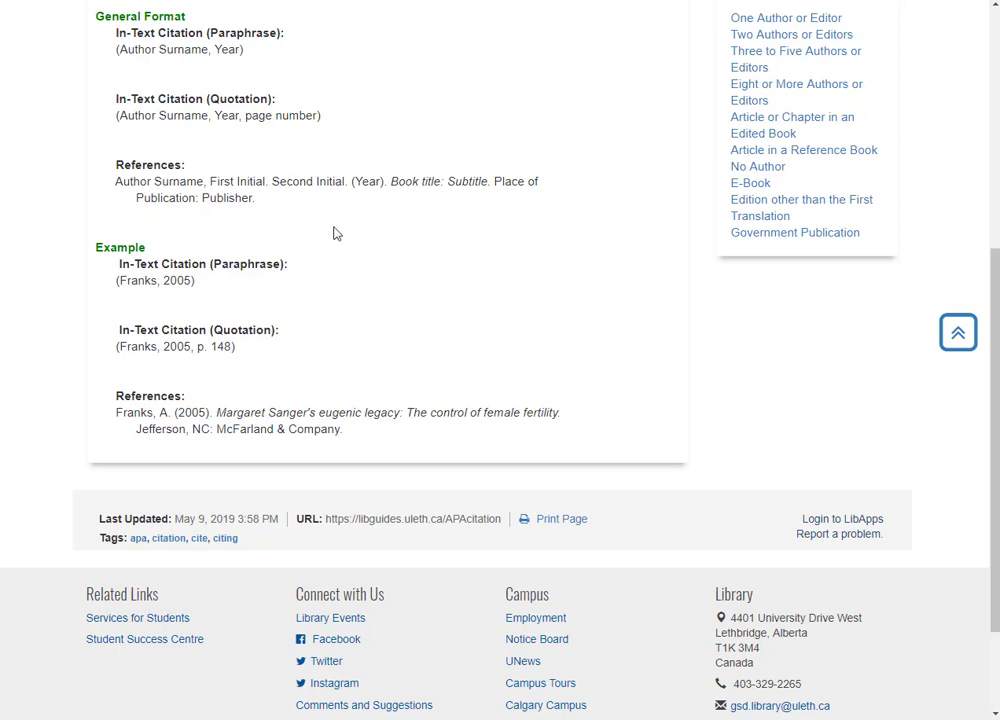
{"action": "scroll", "coordinate": [205, 192], "scroll_direction": "up", "scroll_amount": 2}
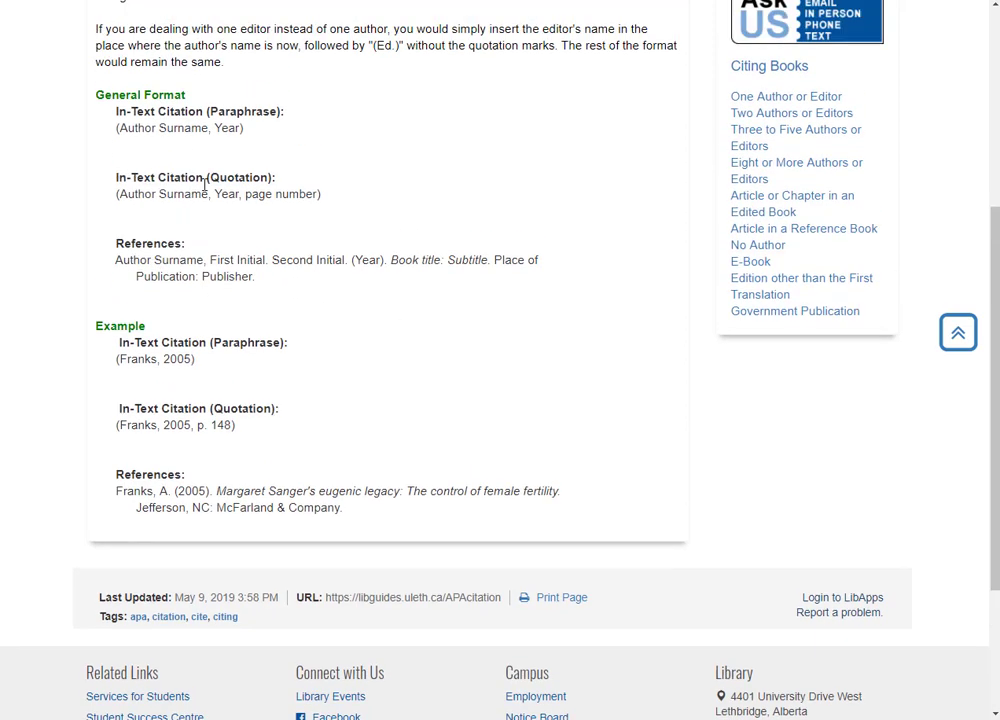
{"action": "scroll", "coordinate": [440, 315], "scroll_direction": "down", "scroll_amount": 2}
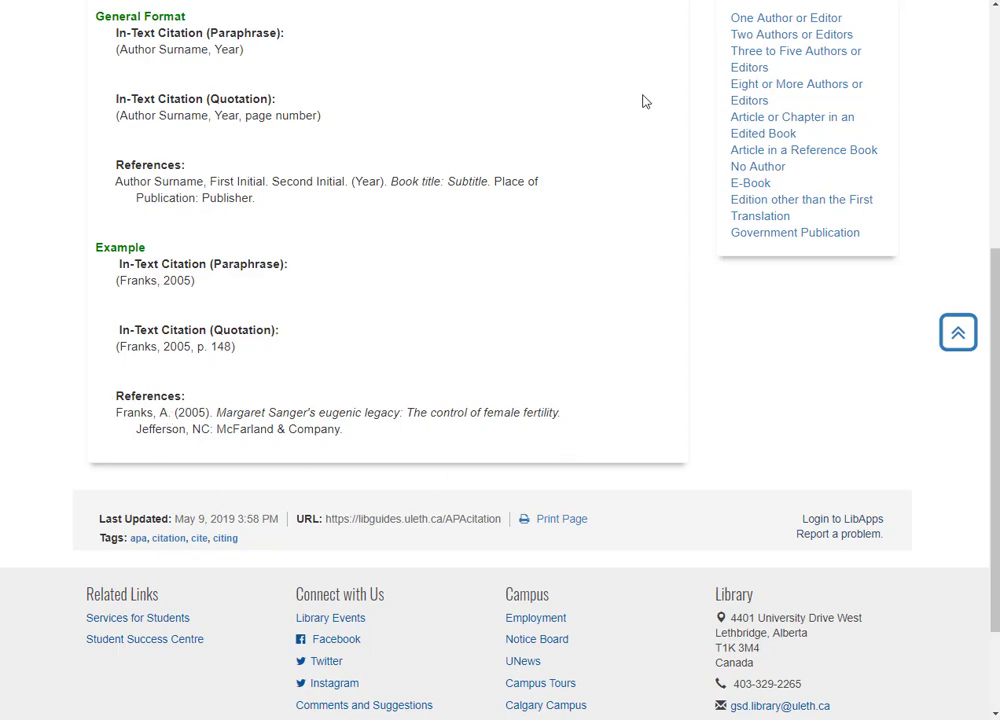
- Position the browser so the Word Ginsberg reference sits beside the guide's one-author book example
{"action": "left_click_drag", "start_coordinate": [655, 0], "coordinate": [623, 249]}
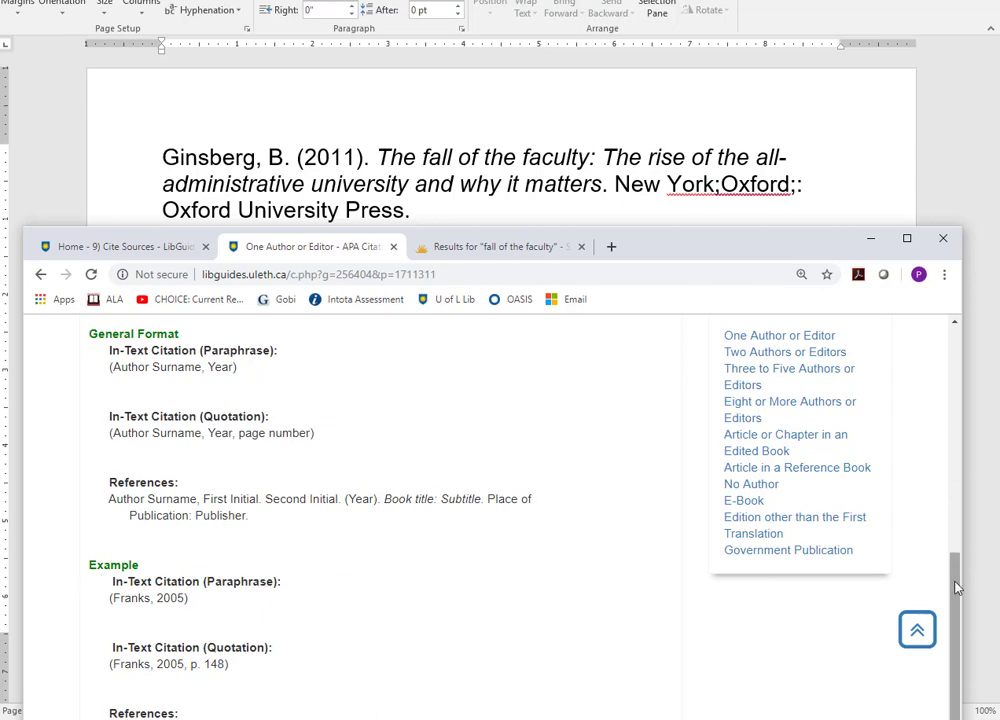
{"action": "left_click_drag", "start_coordinate": [955, 587], "coordinate": [952, 636]}
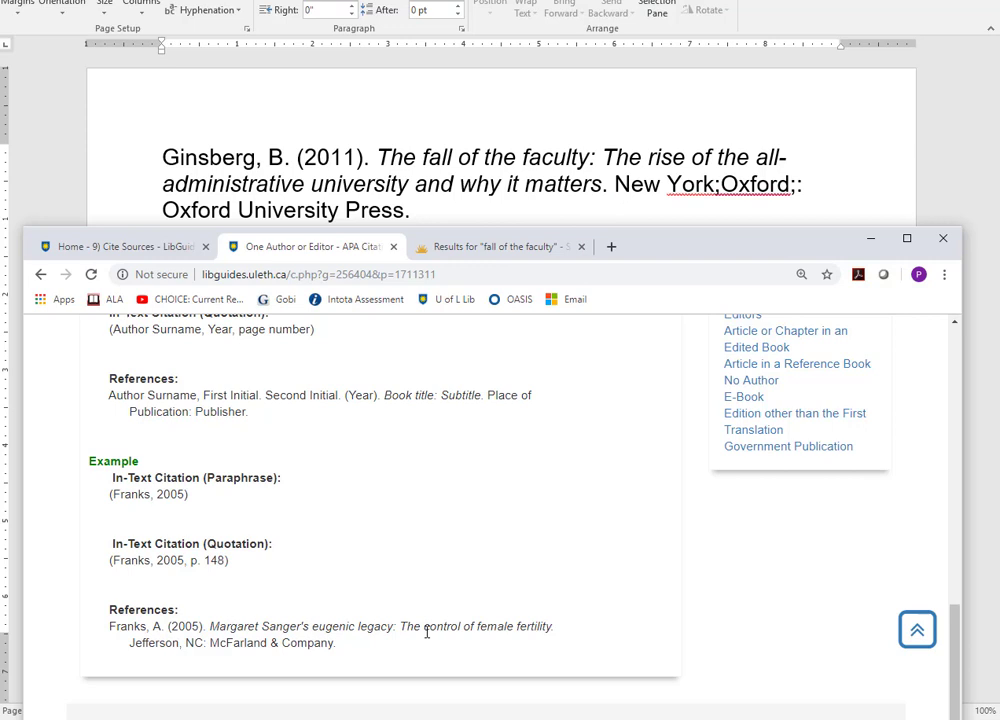
{"action": "left_click_drag", "start_coordinate": [725, 240], "coordinate": [717, 263]}
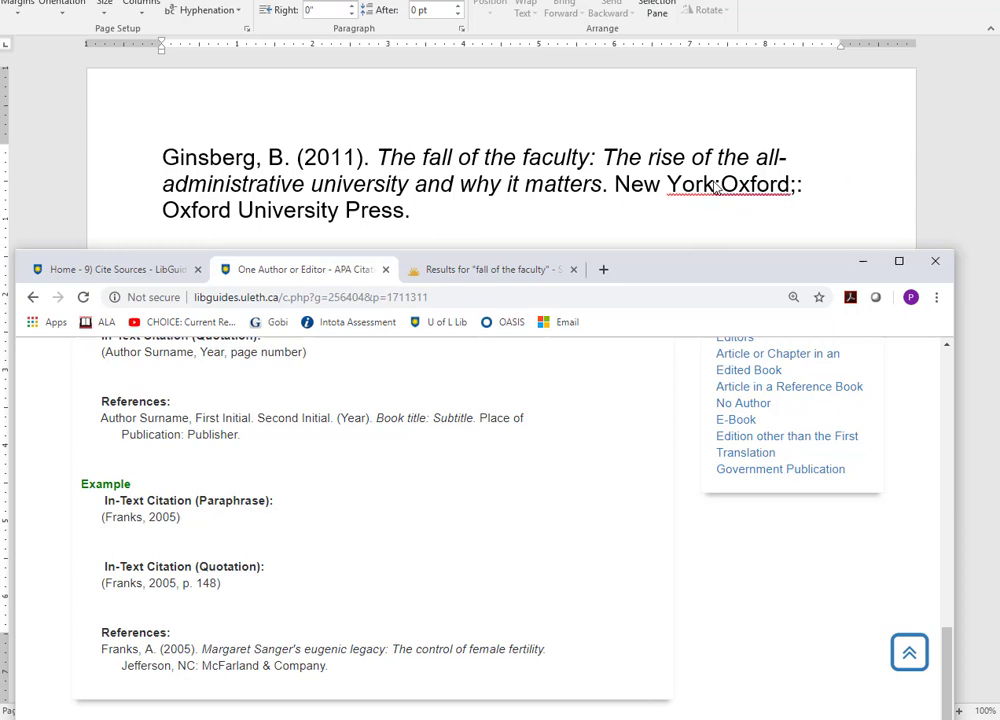
- Fix the Ginsberg reference to read 'New York, NY: Oxford University Press' and give it a hanging indent
{"action": "left_click", "coordinate": [560, 147]}
{"action": "double_click", "coordinate": [718, 184]}
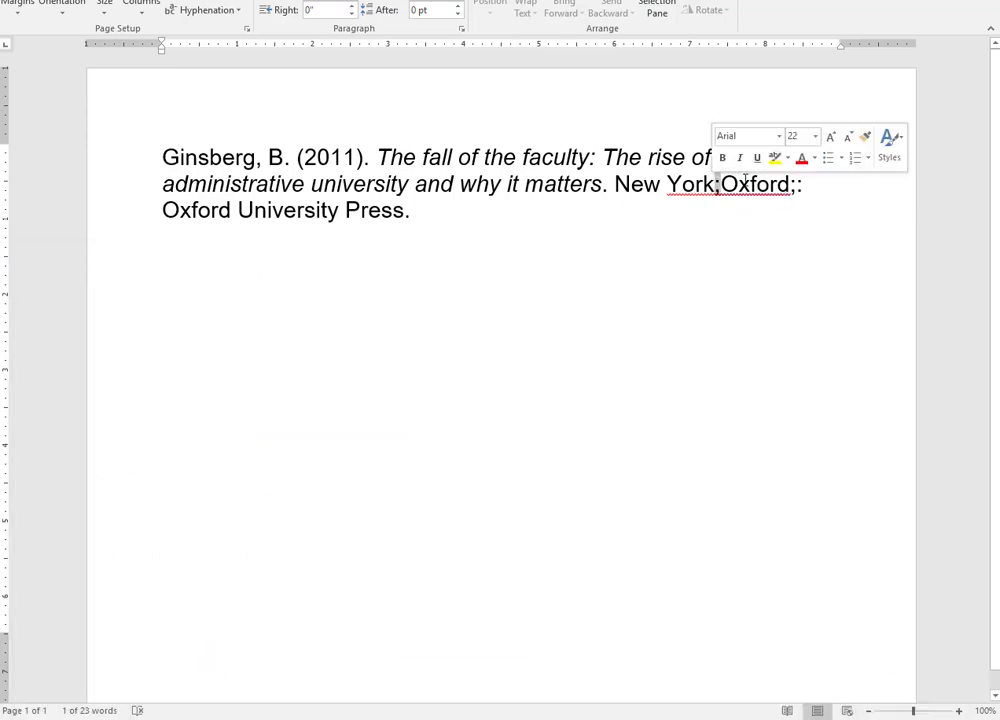
{"action": "key", "text": "BackSpace"}
{"action": "type", "text": ", NY"}
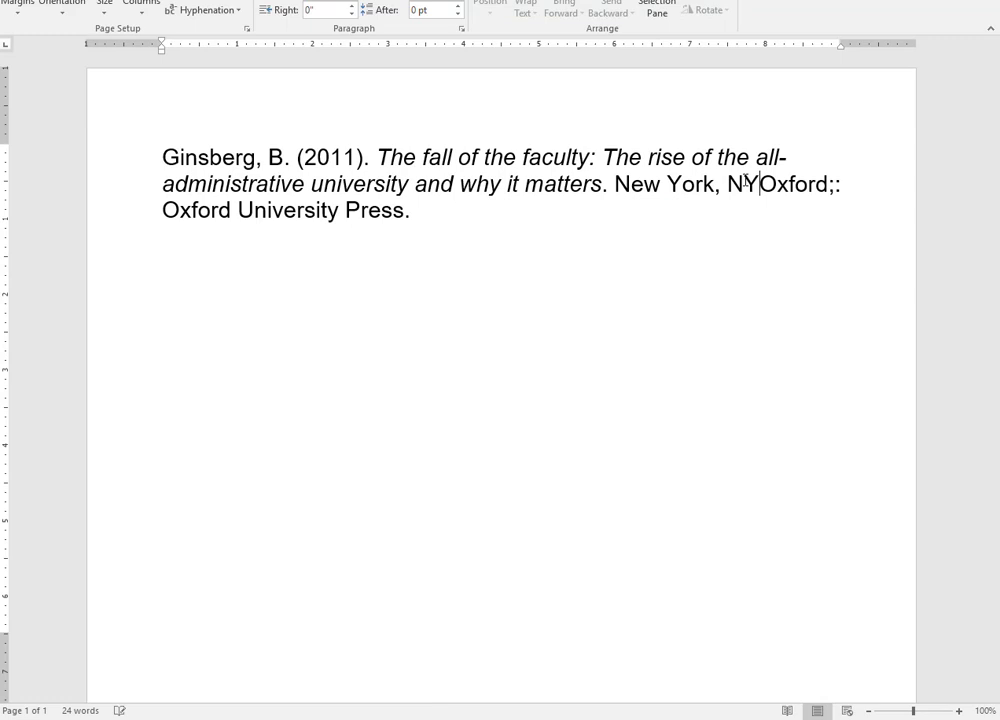
{"action": "type", "text": ":"}
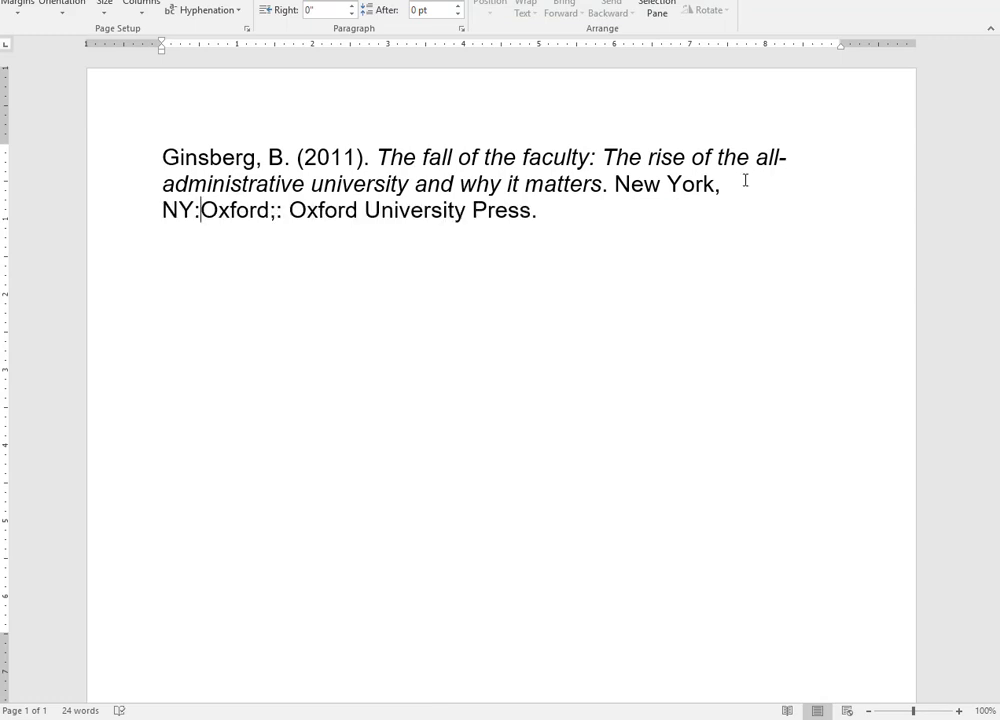
{"action": "key", "text": "Delete"}
{"action": "key", "text": "Delete"}
{"action": "key", "text": "Delete"}
{"action": "key", "text": "Delete"}
{"action": "key", "text": "Delete"}
{"action": "key", "text": "Delete"}
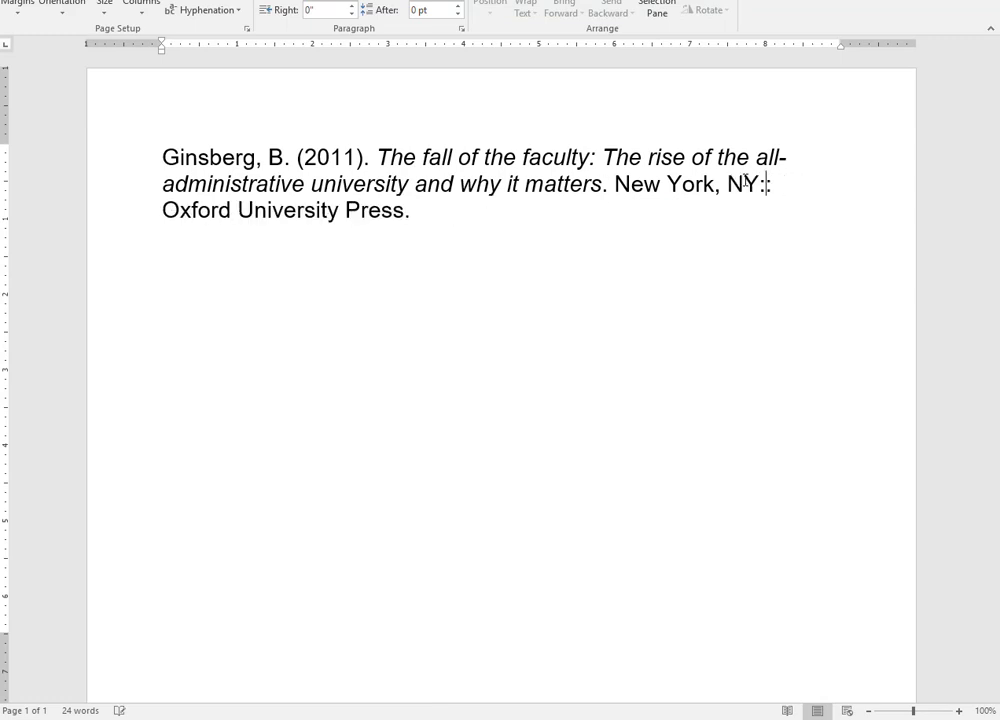
{"action": "key", "text": "Delete"}
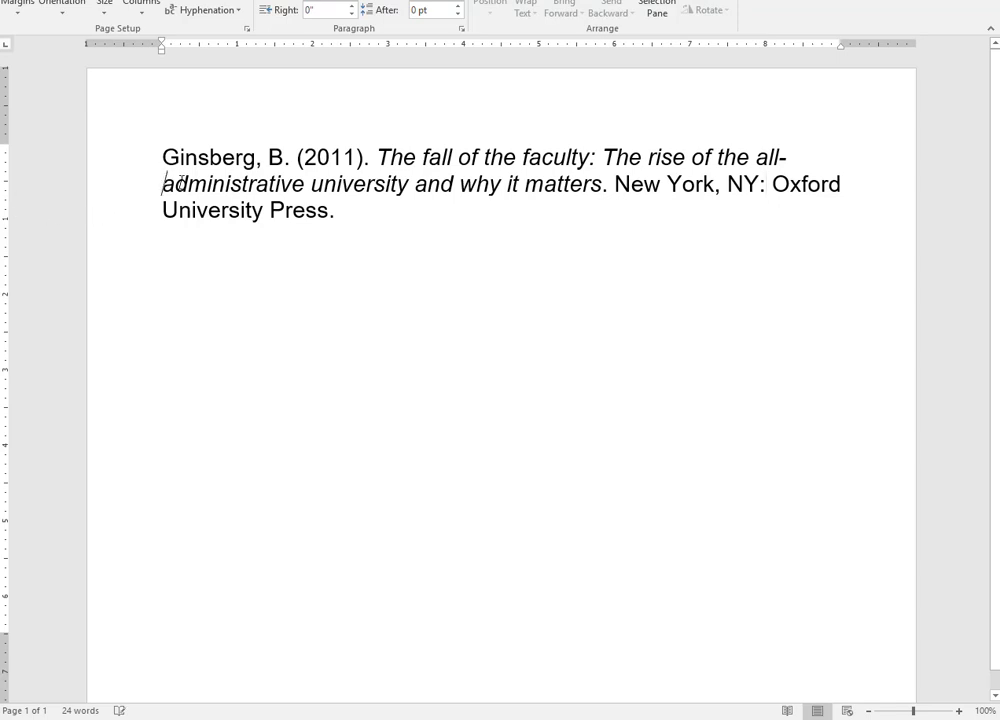
{"action": "key", "text": "Home"}
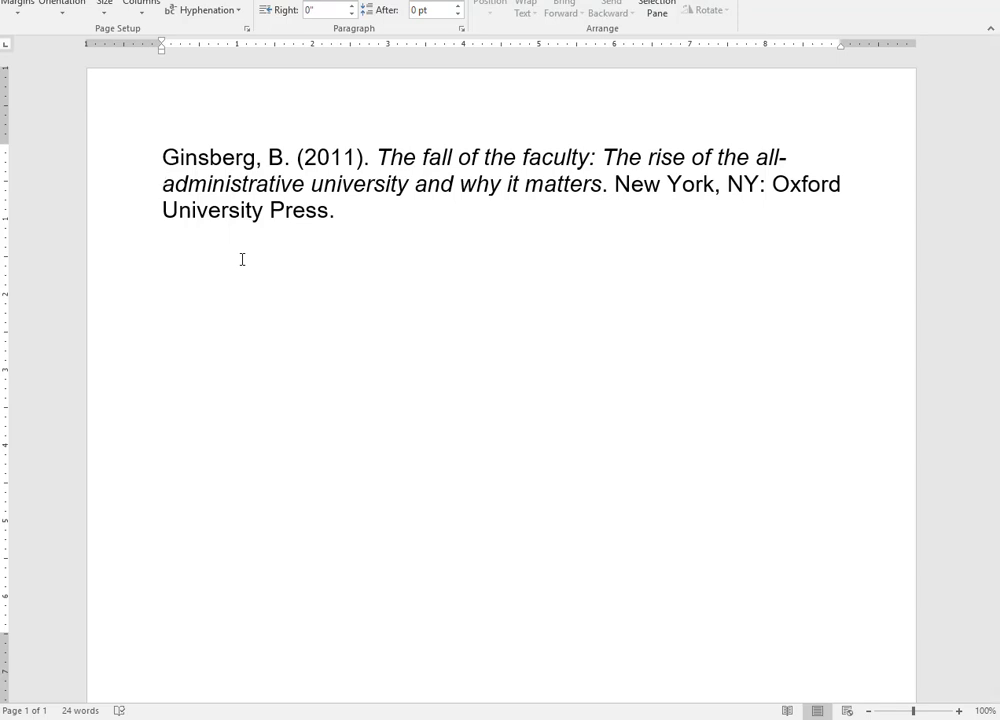
{"action": "key", "text": "ctrl+t"}
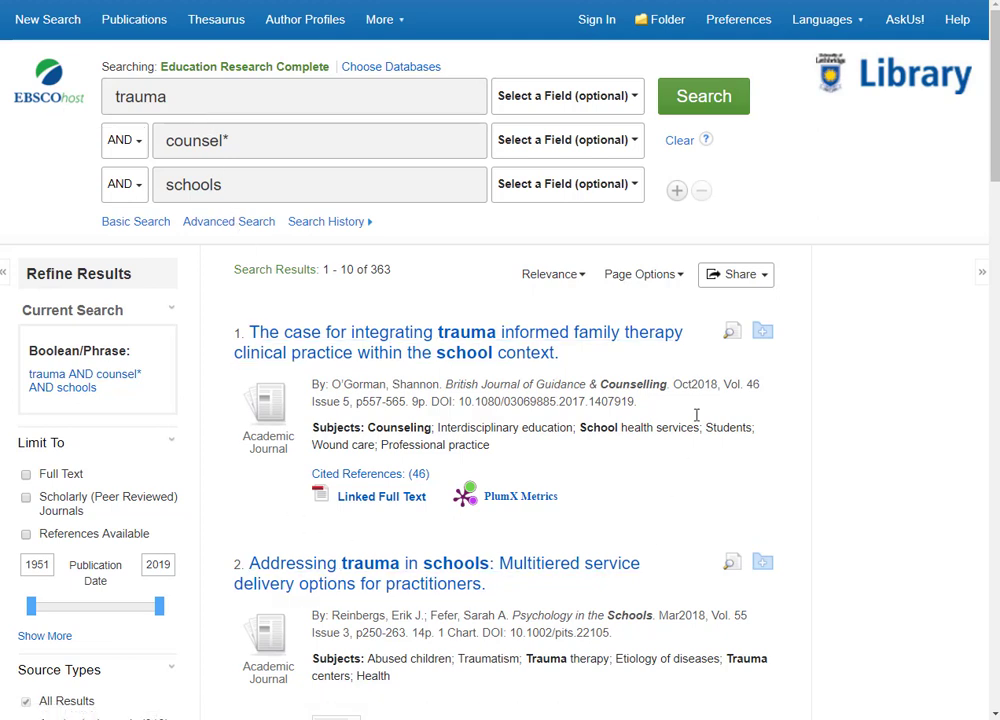
- Scroll through the O'Gorman 2018 trauma-informed family therapy article's Detailed Record for its DOI
{"action": "mouse_move", "coordinate": [455, 508]}
{"action": "left_click", "coordinate": [507, 338]}
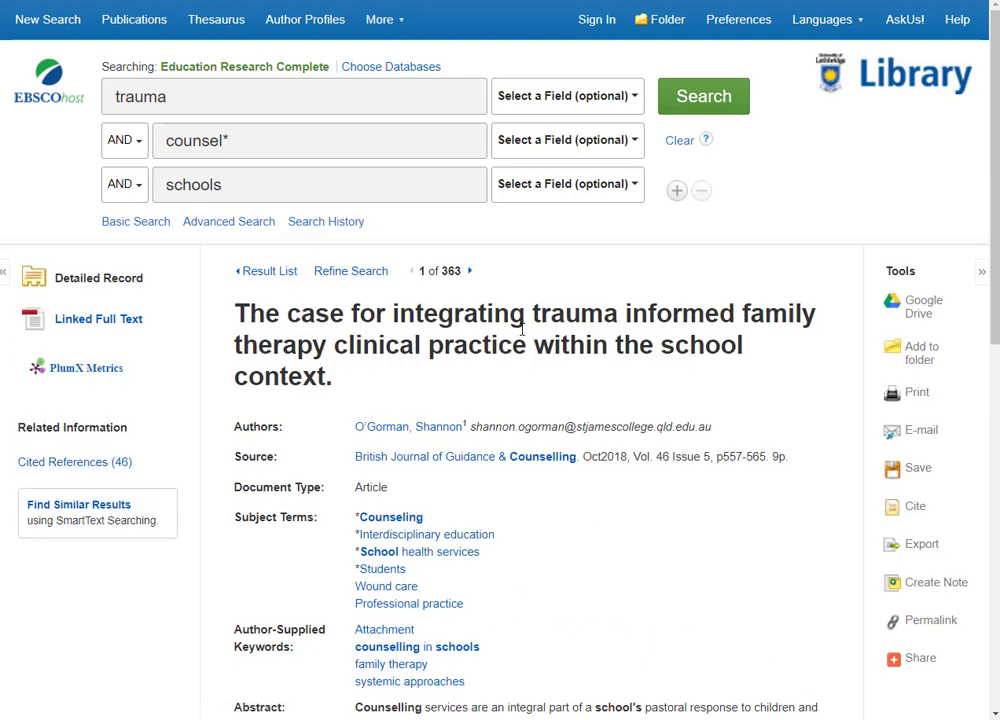
{"action": "left_click_drag", "start_coordinate": [997, 145], "coordinate": [997, 228]}
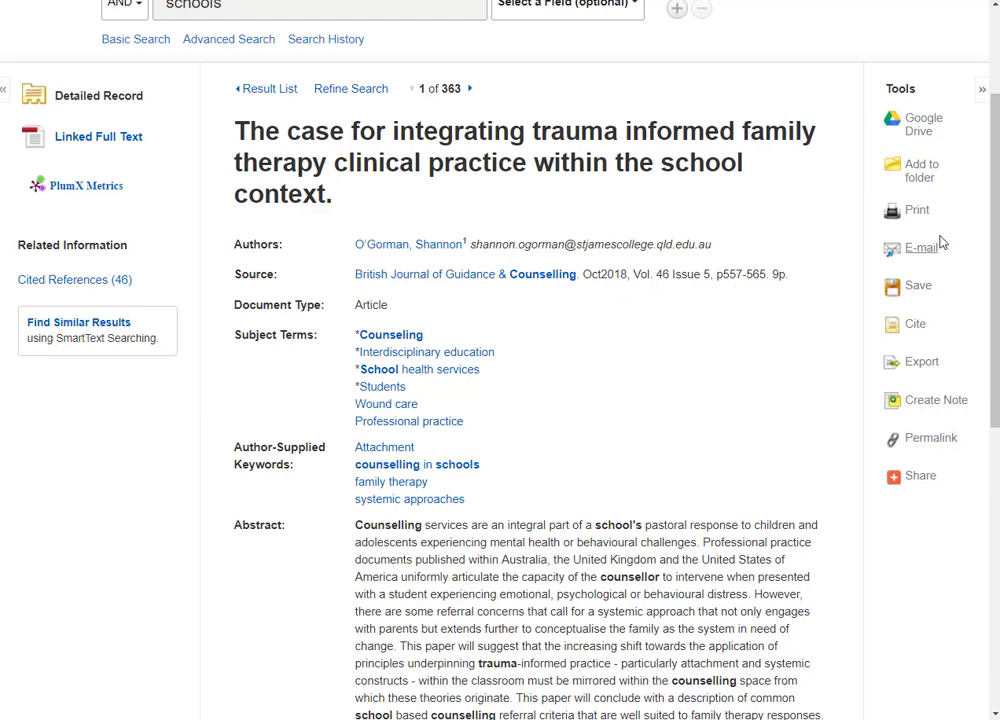
{"action": "left_click_drag", "start_coordinate": [996, 183], "coordinate": [997, 451]}
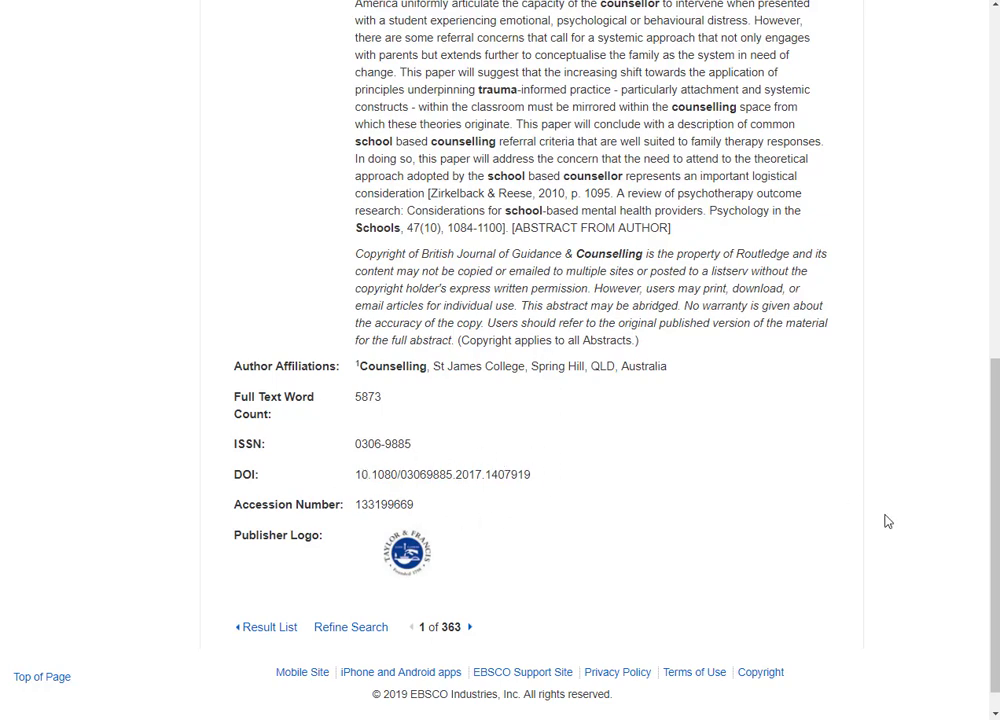
{"action": "scroll", "coordinate": [500, 360], "scroll_direction": "up", "scroll_amount": 2}
{"action": "scroll", "coordinate": [500, 360], "scroll_direction": "up", "scroll_amount": 4}
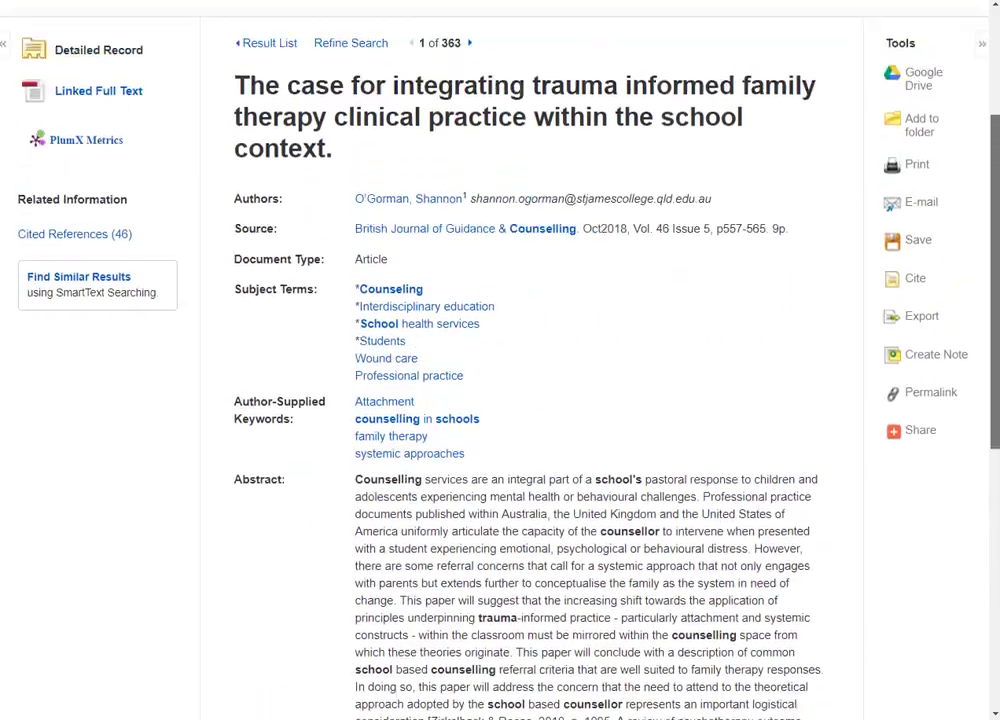
{"action": "scroll", "coordinate": [500, 360], "scroll_direction": "up", "scroll_amount": 2}
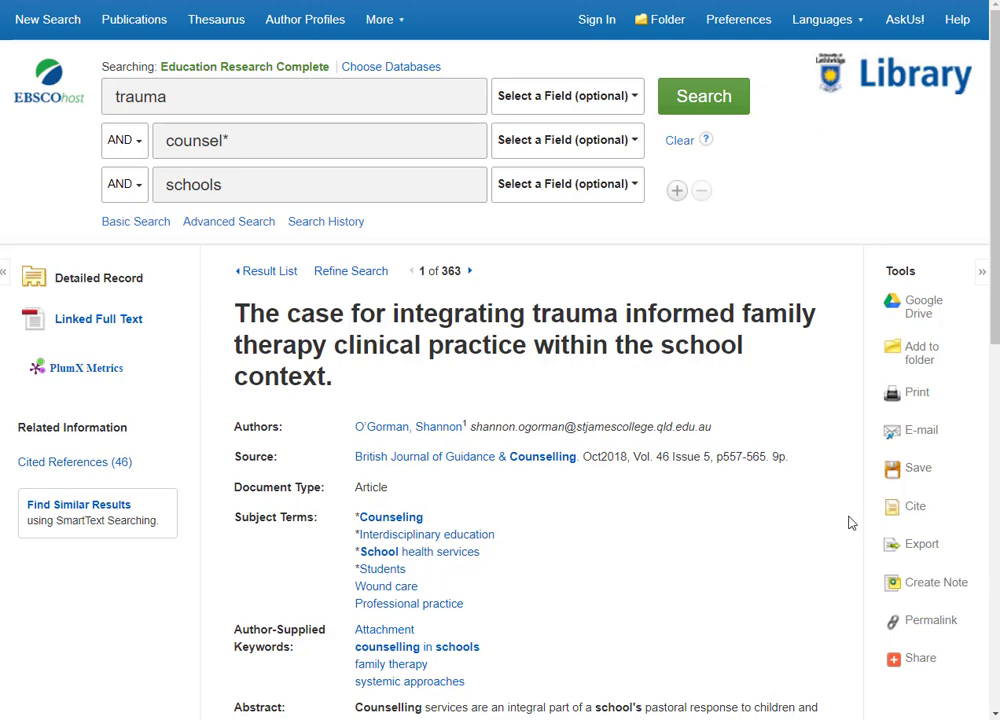
- Copy EBSCOhost's APA citation for the O'Gorman article and paste it into the Word document
{"action": "left_click", "coordinate": [916, 508]}
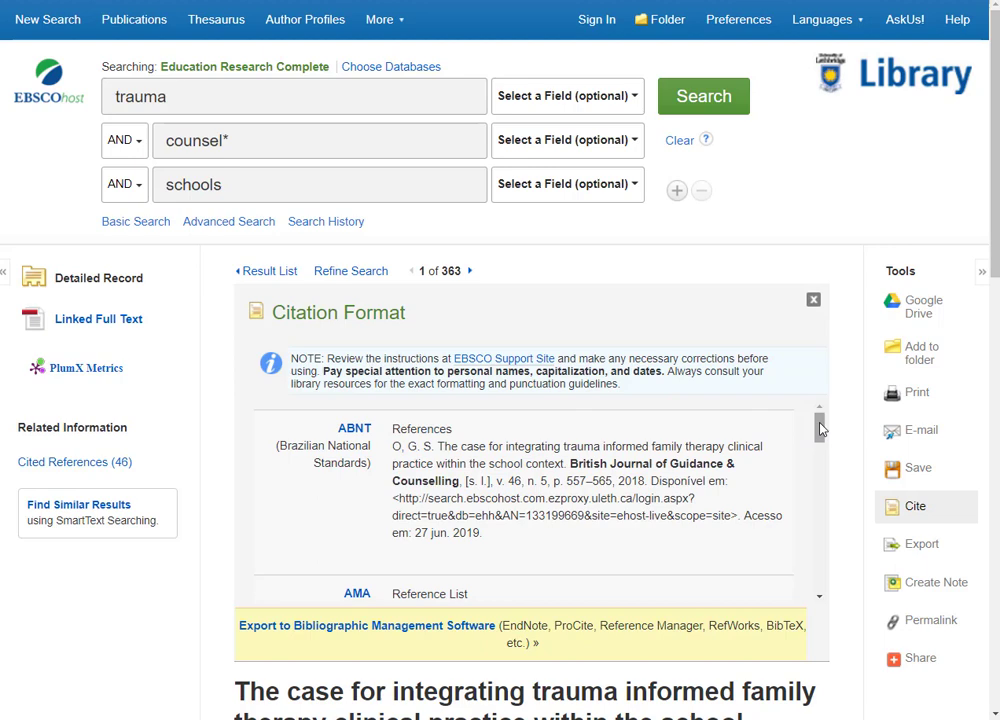
{"action": "left_click_drag", "start_coordinate": [820, 428], "coordinate": [816, 462]}
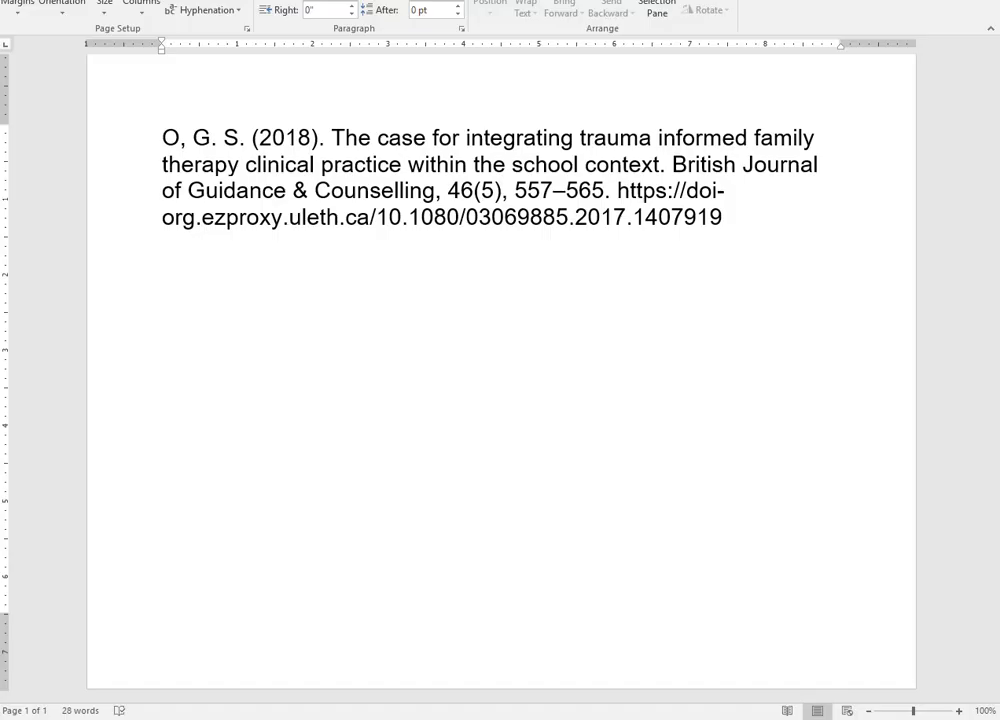
{"action": "left_click", "coordinate": [246, 217]}
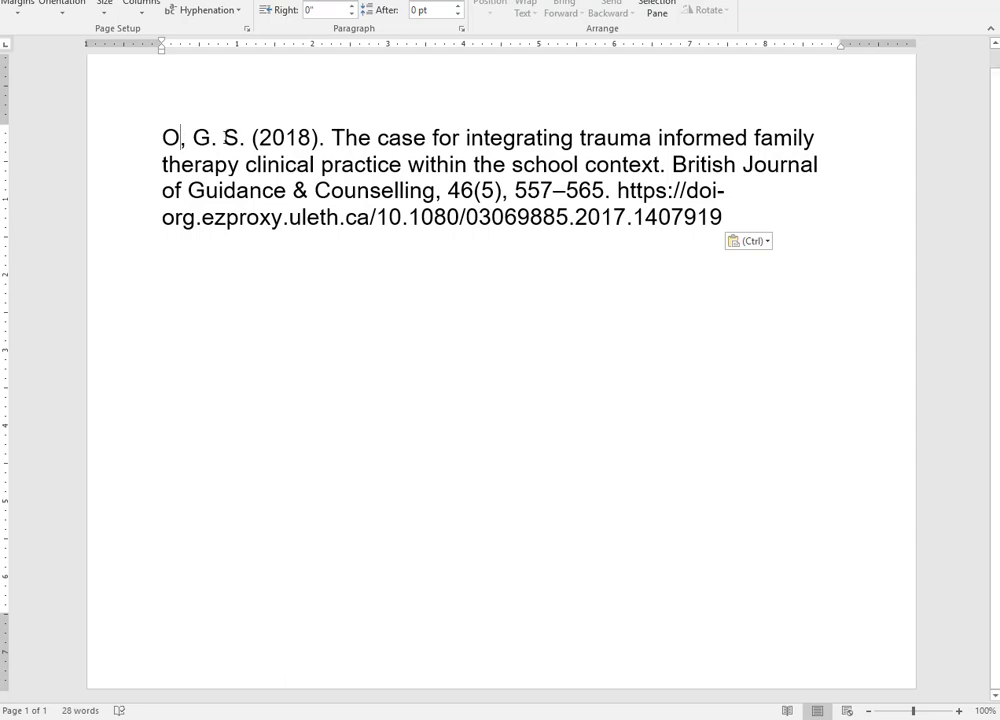
- Fix the truncated author to 'O'Gorman, S.' and return to the EBSCOhost citation page
{"action": "key", "text": "Delete"}
{"action": "key", "text": "Delete"}
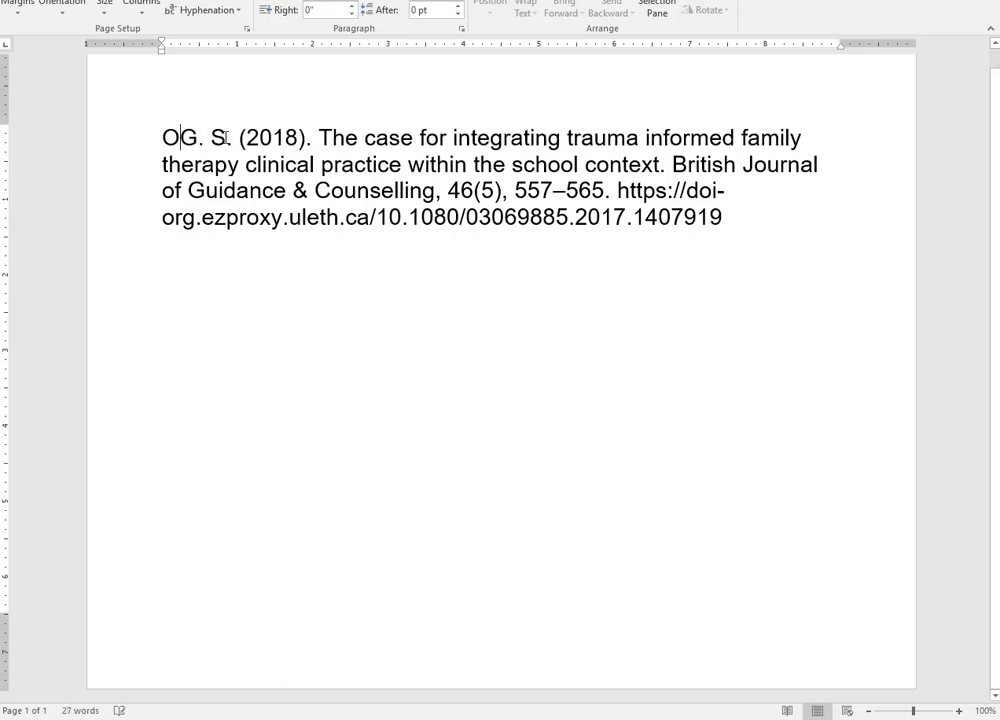
{"action": "type", "text": "'"}
{"action": "type", "text": "orman,"}
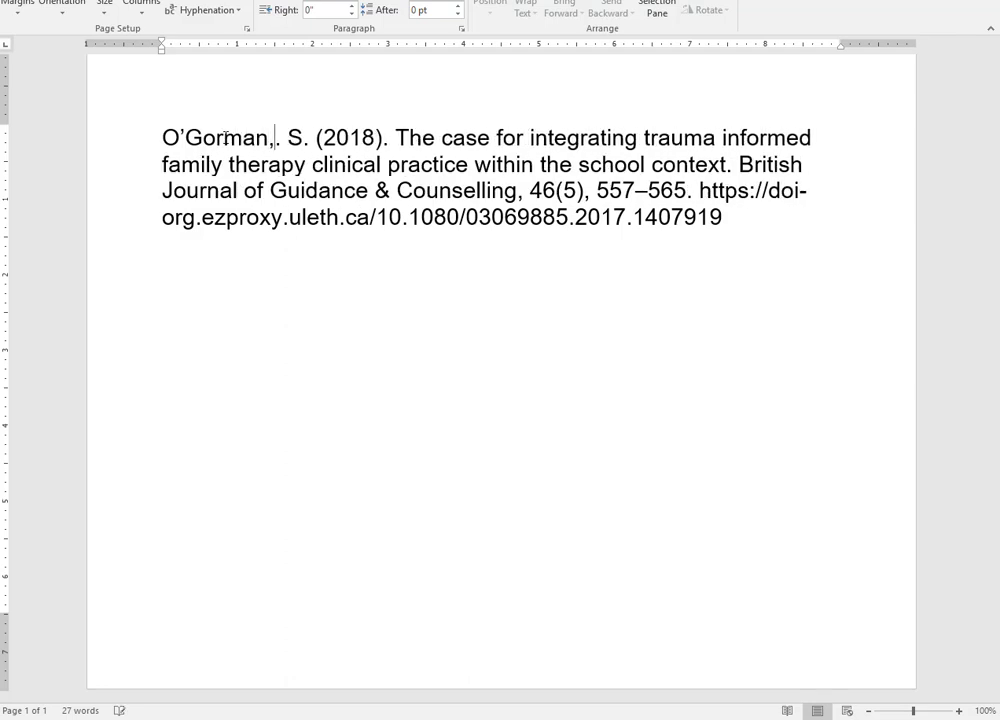
{"action": "key", "text": "Delete"}
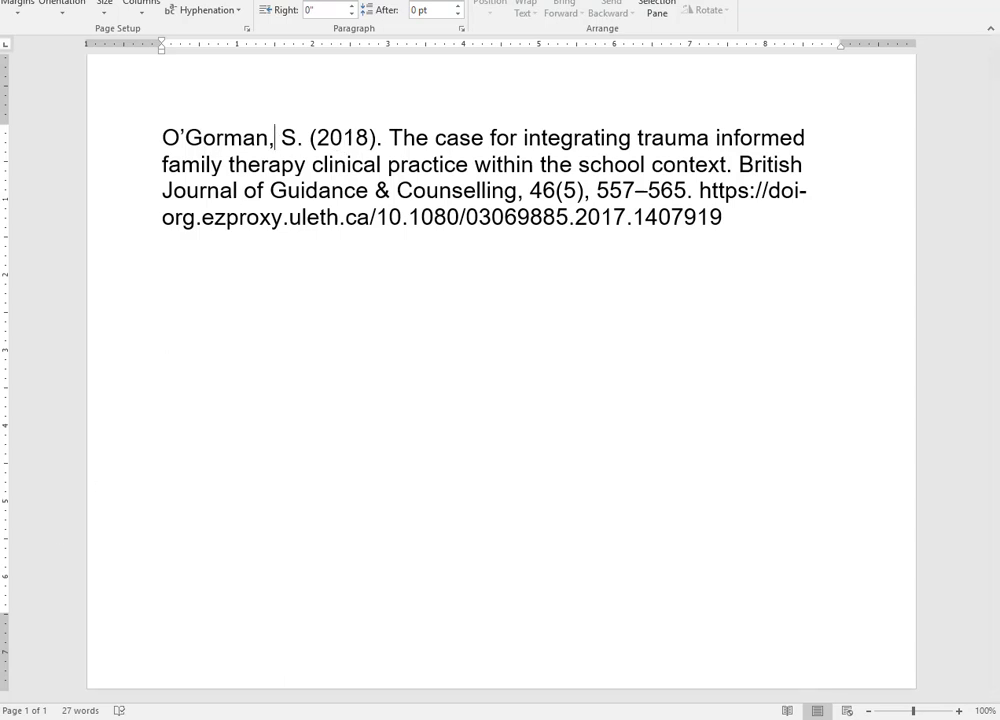
{"action": "key", "text": "alt+Tab"}
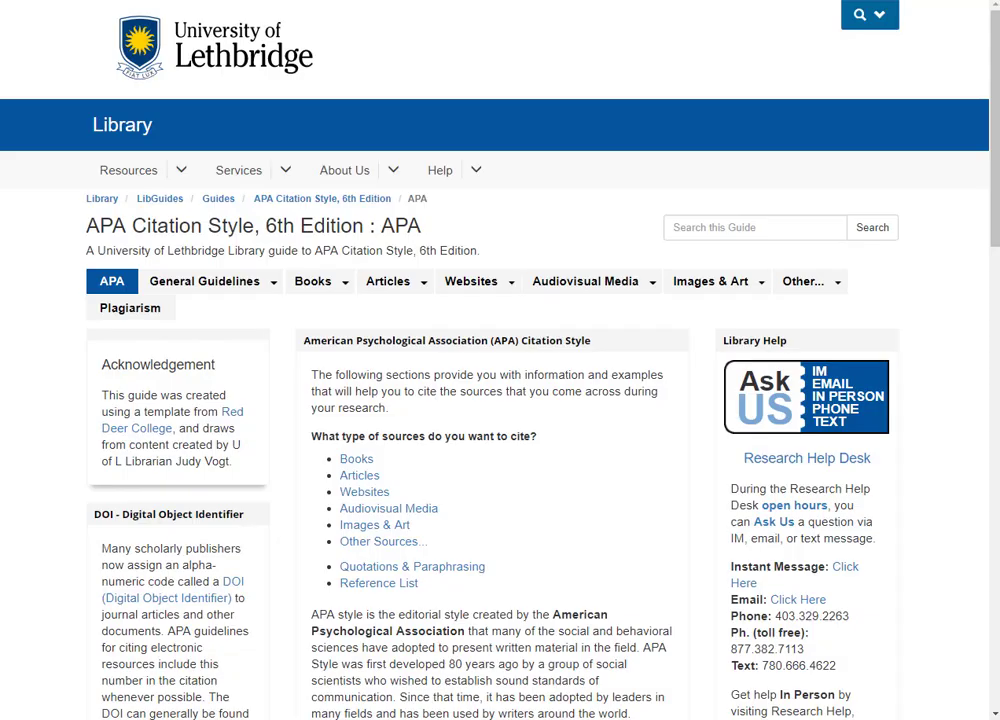
- Open the Journal Article with 1 Author guide and scroll to its Pettigrew (2009) reference example
{"action": "mouse_move", "coordinate": [400, 287]}
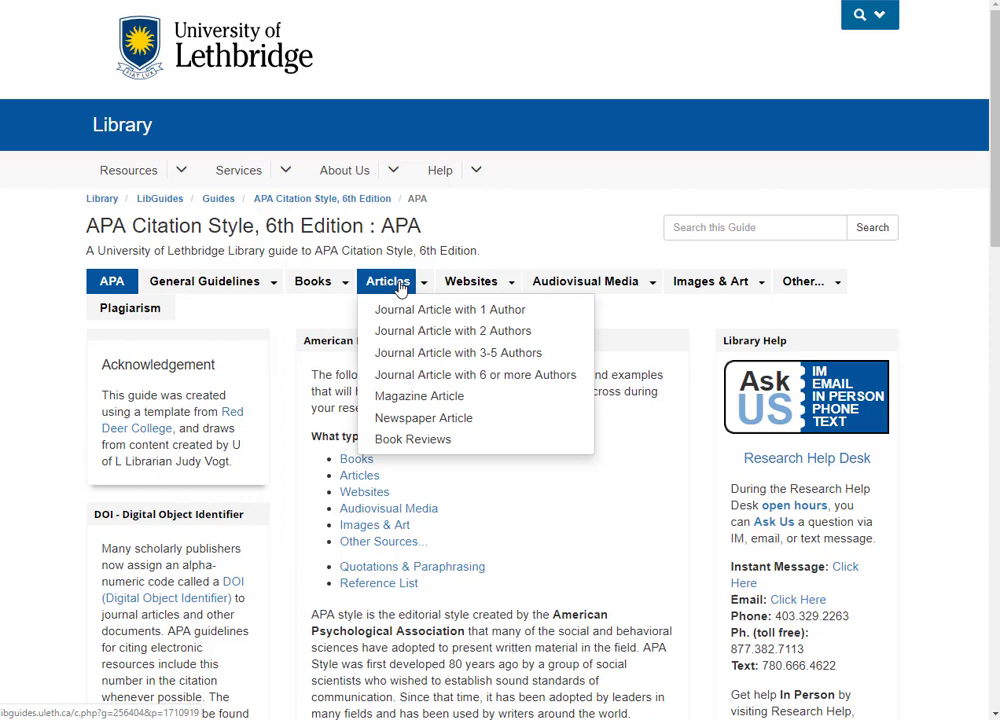
{"action": "left_click", "coordinate": [405, 310]}
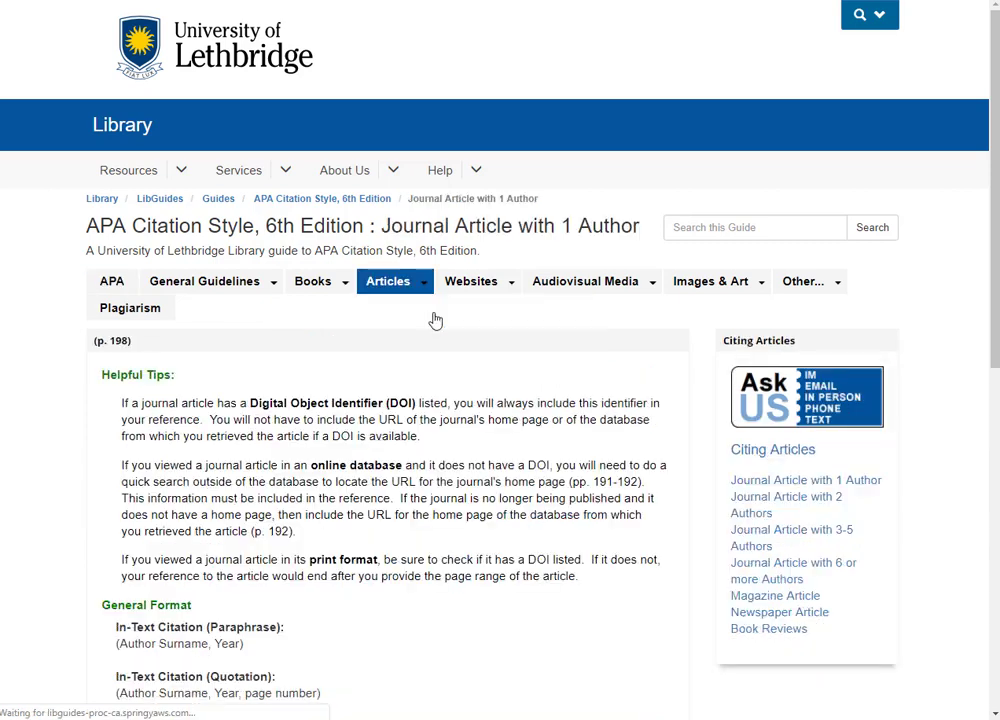
{"action": "scroll", "coordinate": [997, 245], "scroll_direction": "down", "scroll_amount": 2}
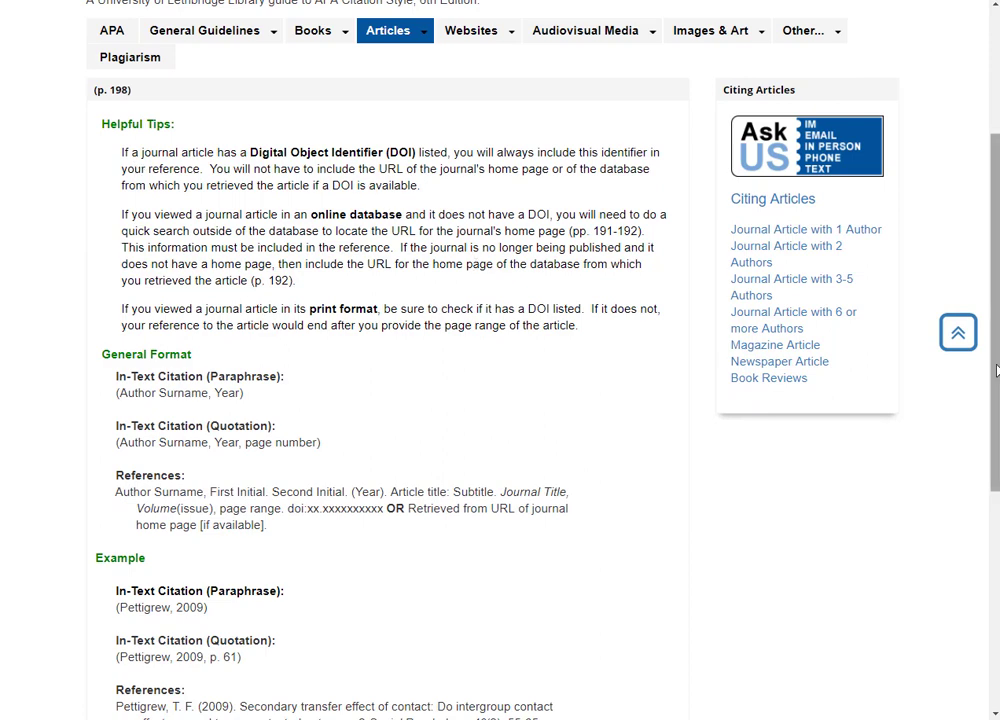
{"action": "scroll", "coordinate": [995, 256], "scroll_direction": "down", "scroll_amount": 3}
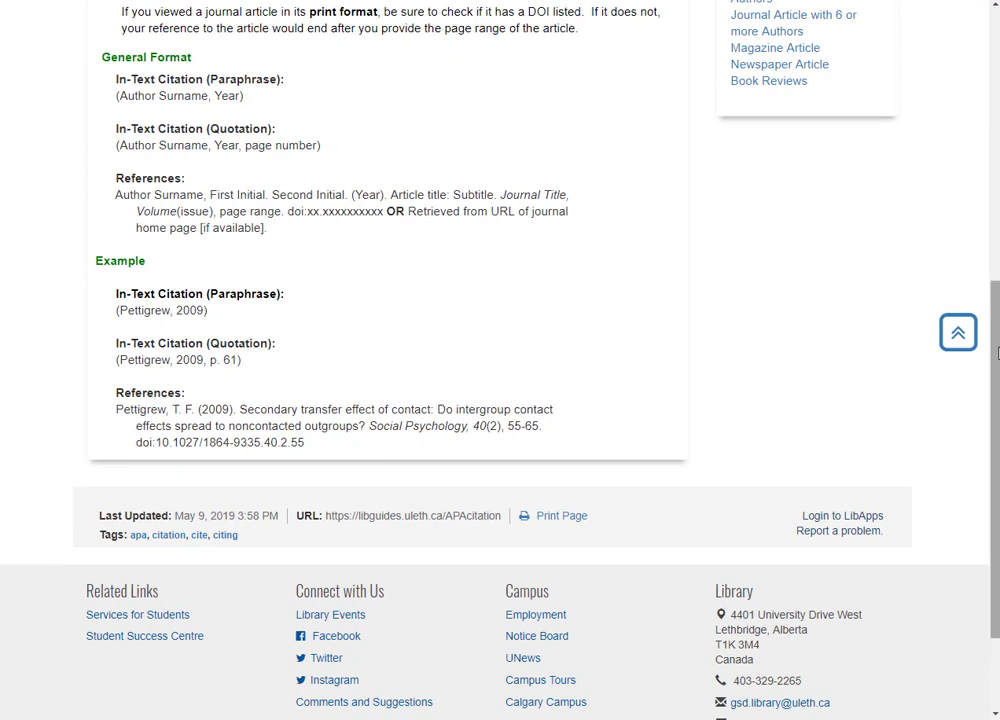
{"action": "scroll", "coordinate": [993, 343], "scroll_direction": "down", "scroll_amount": 2}
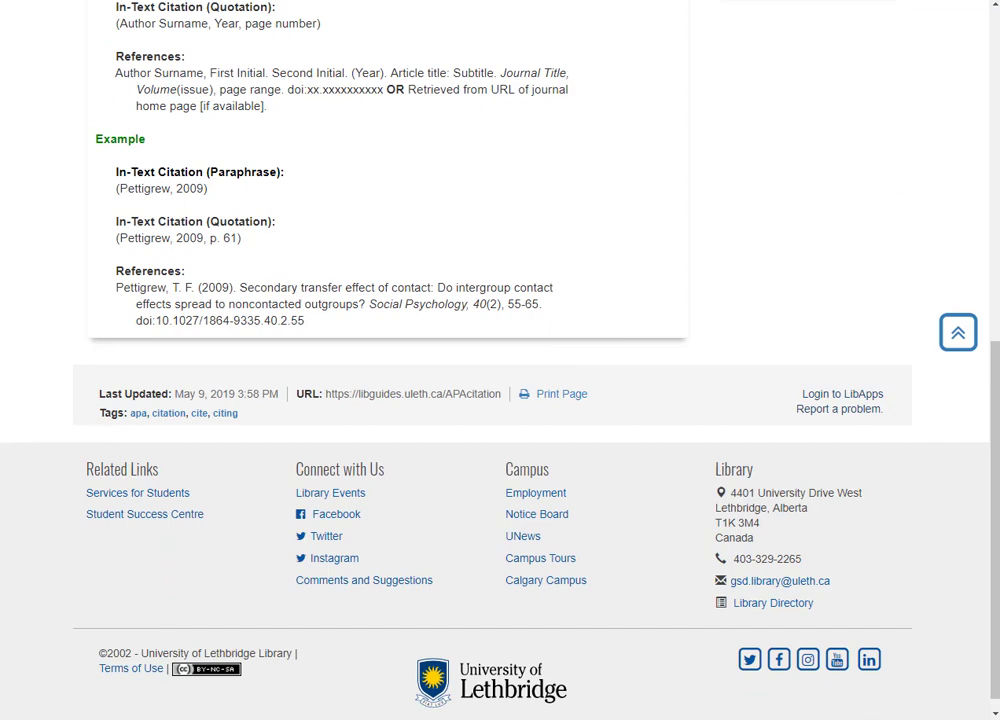
{"action": "left_click_drag", "start_coordinate": [840, 0], "coordinate": [828, 268]}
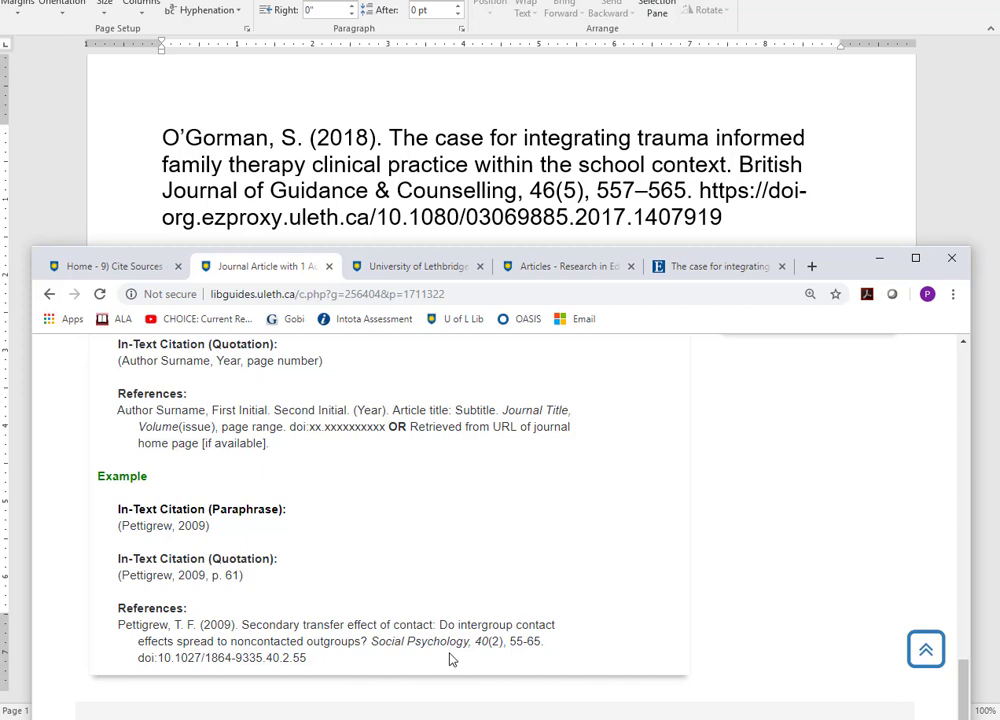
- Italicize 'British Journal of Guidance & Counselling, 46' in the O'Gorman reference
{"action": "left_click", "coordinate": [742, 166]}
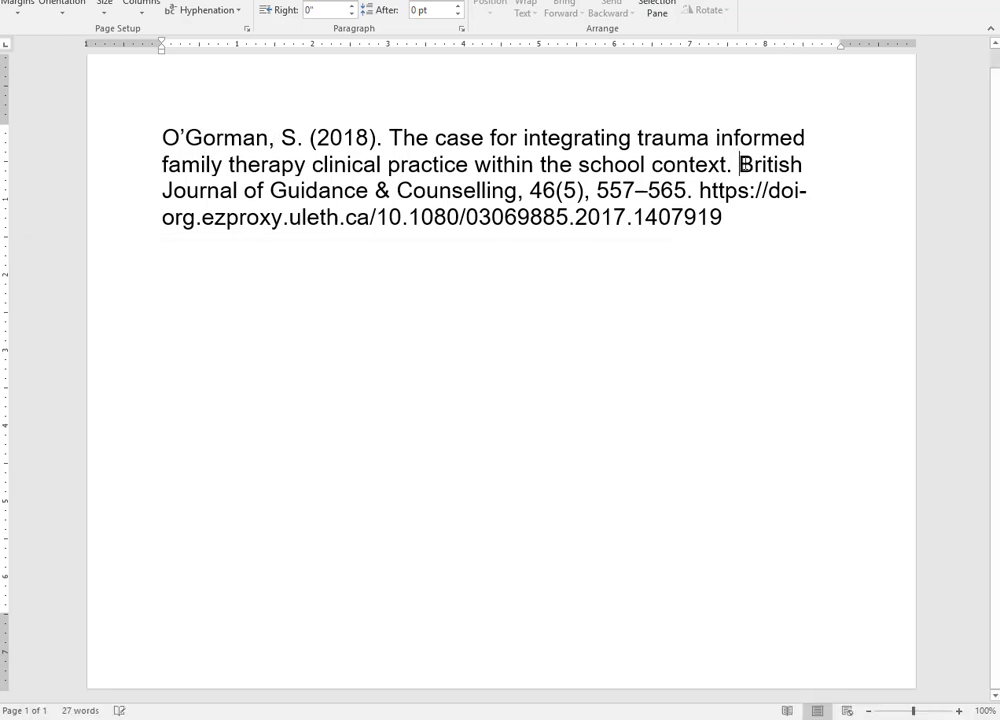
{"action": "left_click_drag", "start_coordinate": [741, 164], "coordinate": [553, 188]}
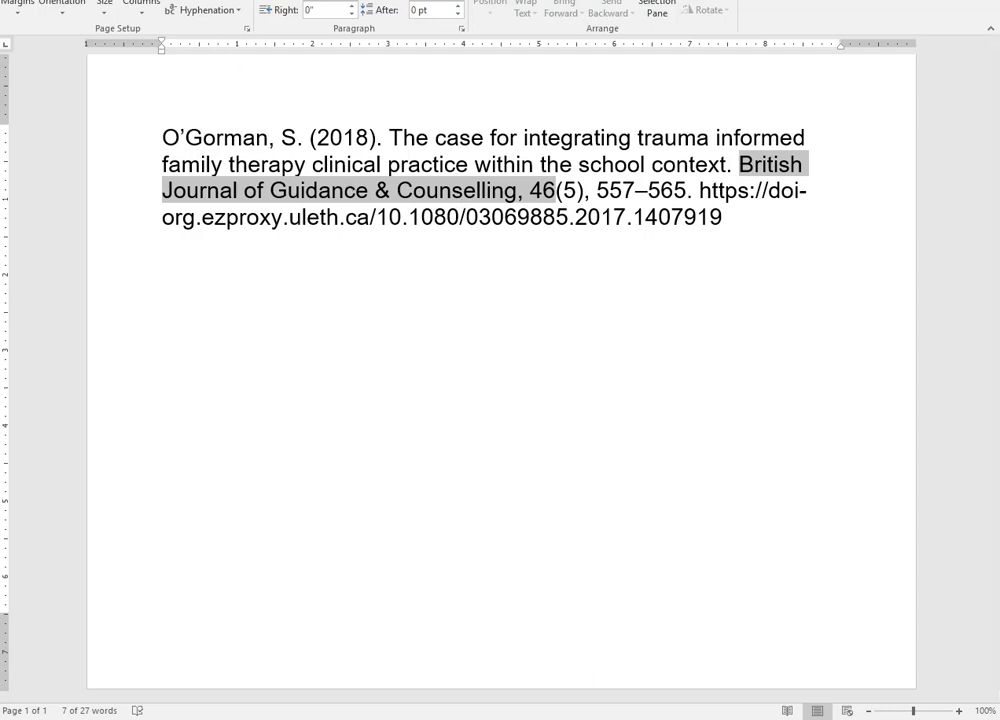
{"action": "left_click", "coordinate": [55, 0]}
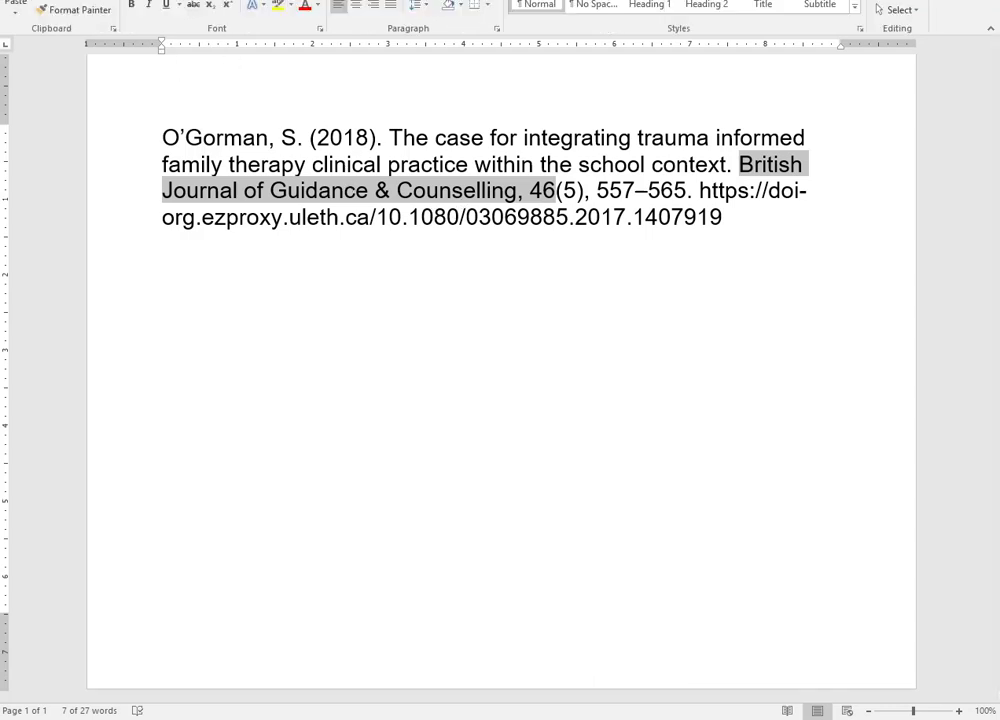
{"action": "left_click", "coordinate": [148, 8]}
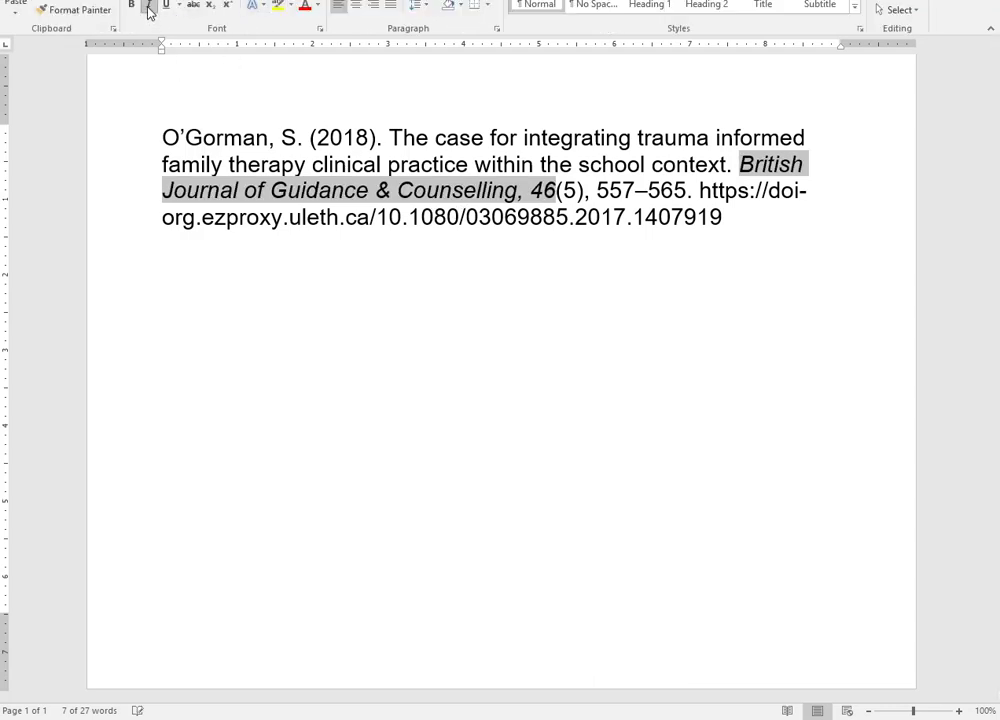
{"action": "left_click", "coordinate": [563, 191]}
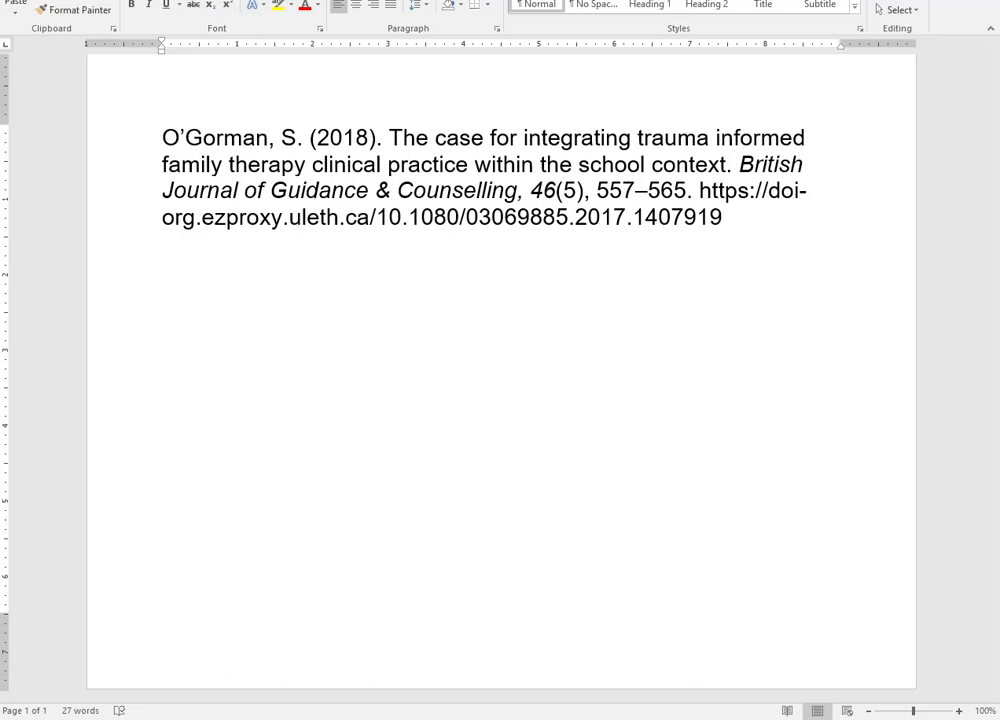
{"action": "key", "text": "alt+Tab"}
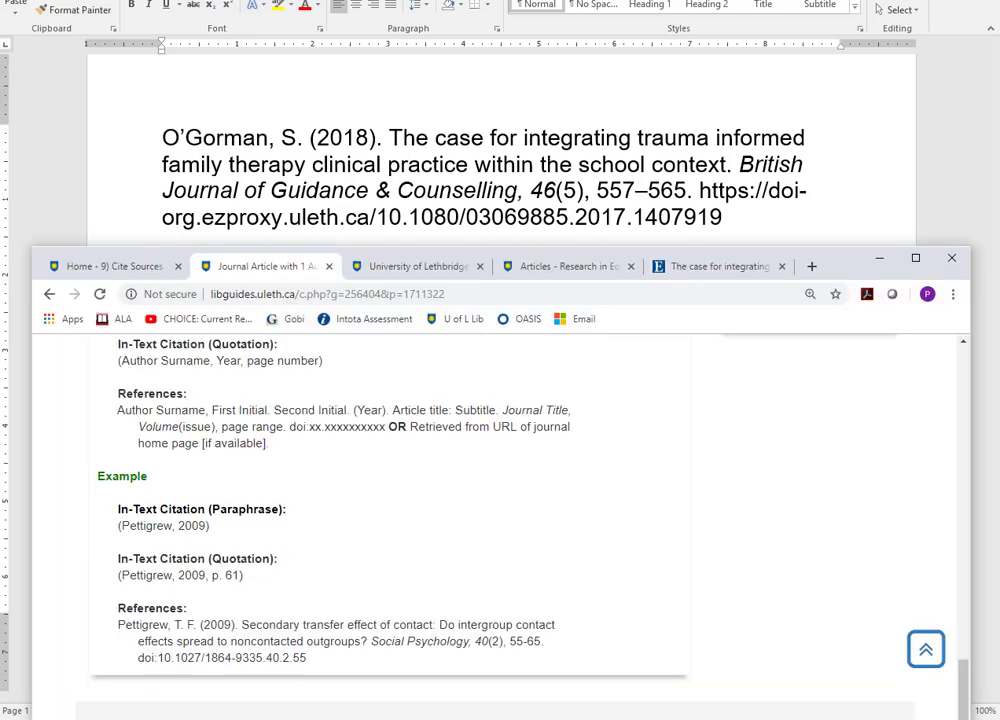
{"action": "left_click", "coordinate": [704, 198]}
{"action": "left_click_drag", "start_coordinate": [700, 190], "coordinate": [378, 218]}
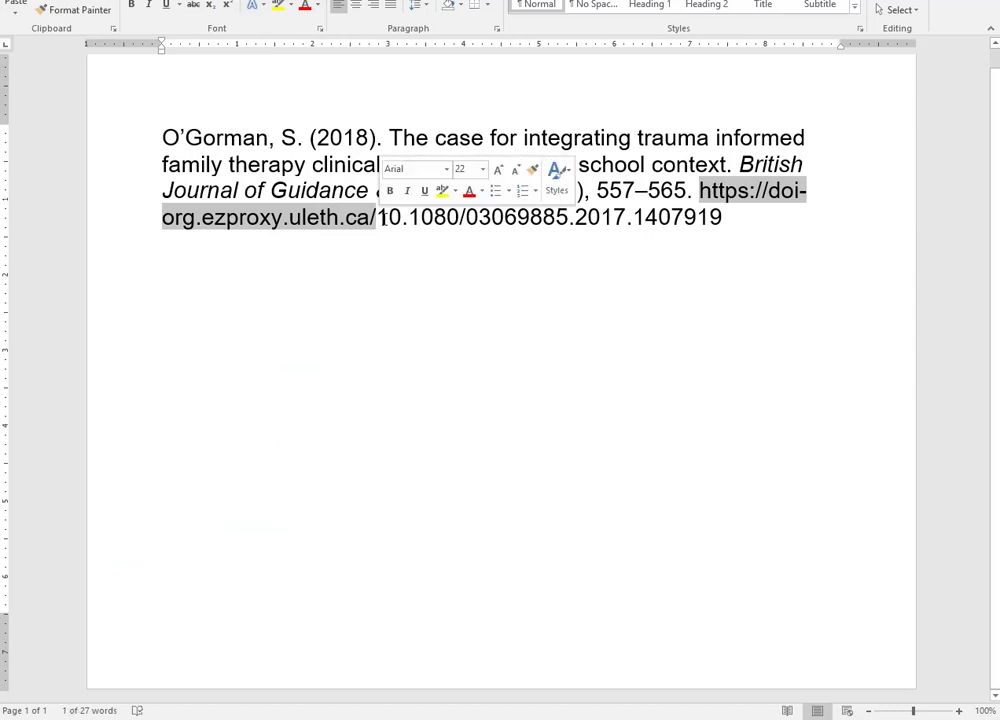
{"action": "key", "text": "Delete"}
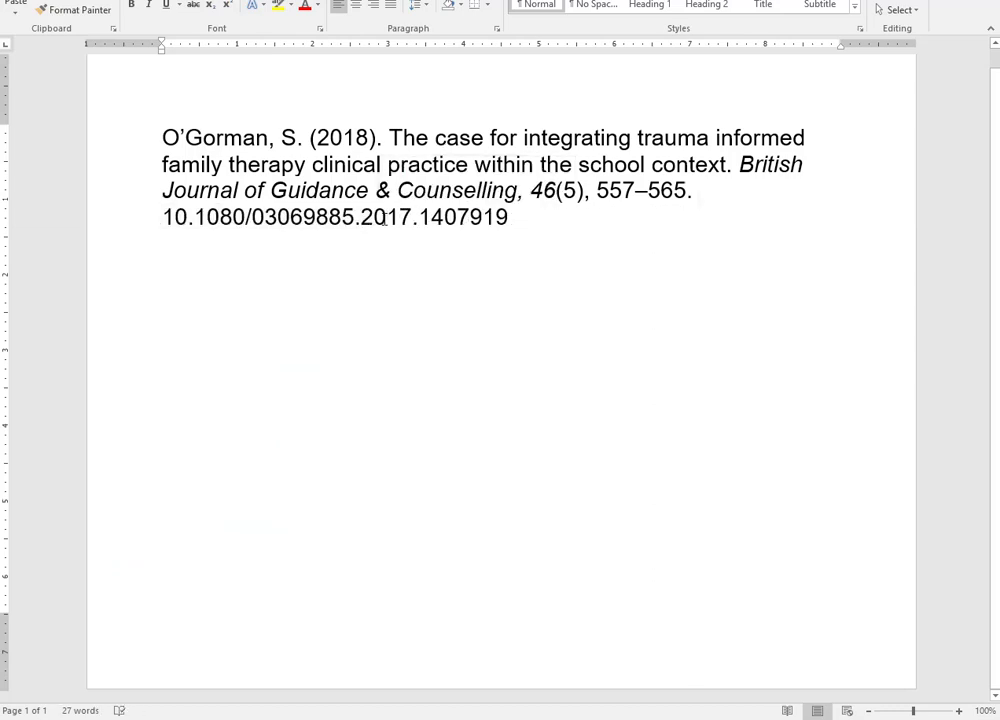
{"action": "type", "text": "Doi:"}
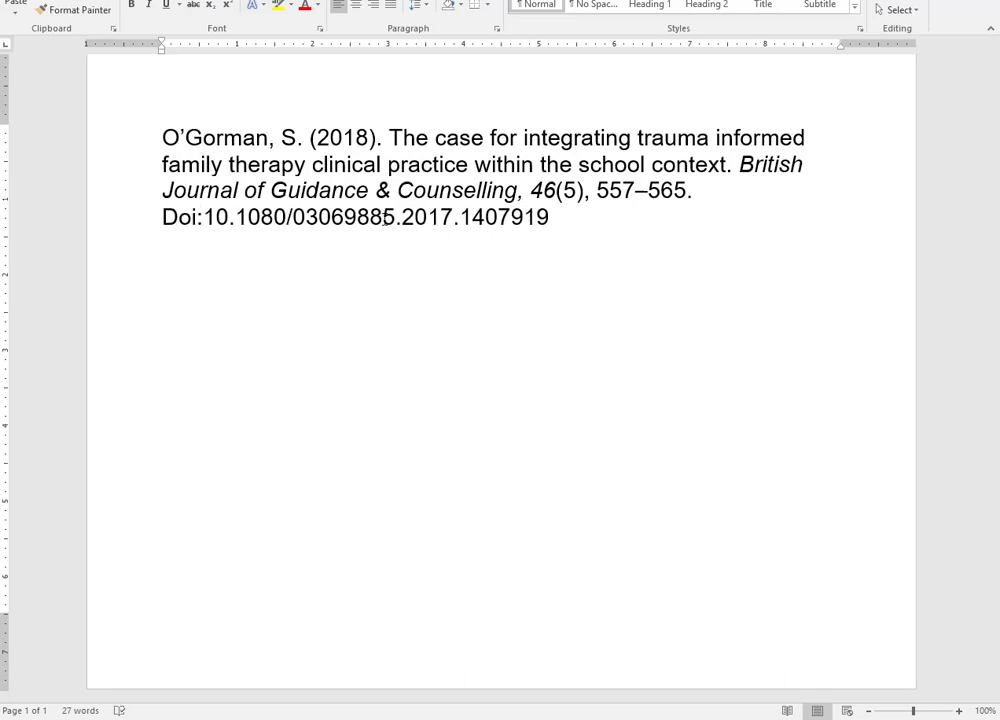
{"action": "key", "text": "Left"}
{"action": "key", "text": "Left"}
{"action": "key", "text": "Left"}
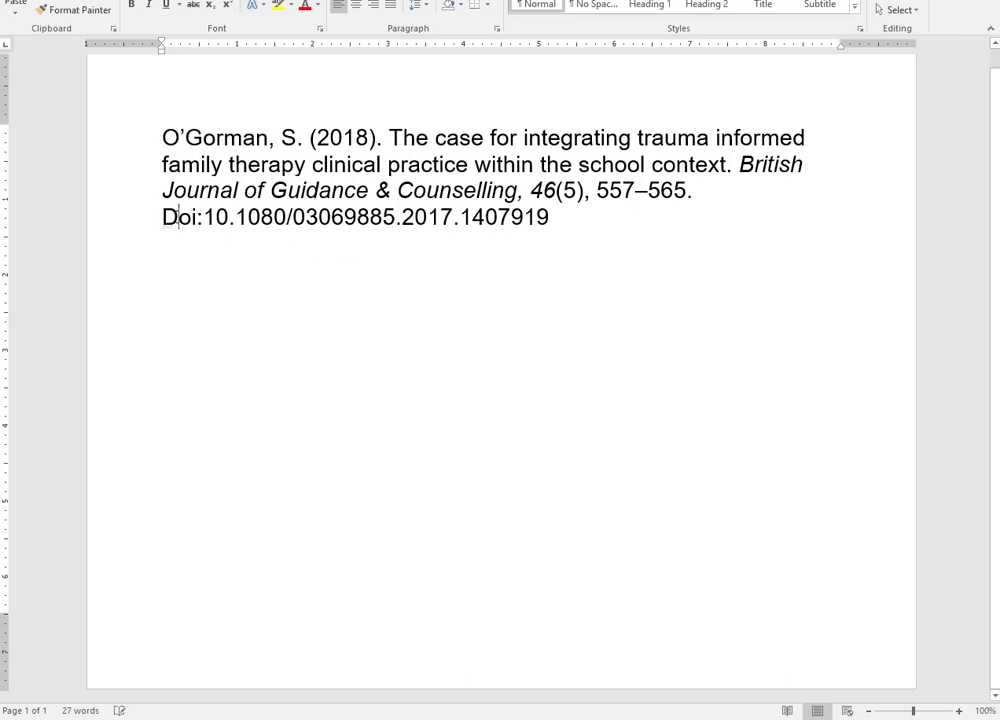
{"action": "key", "text": "BackSpace"}
{"action": "type", "text": "d"}
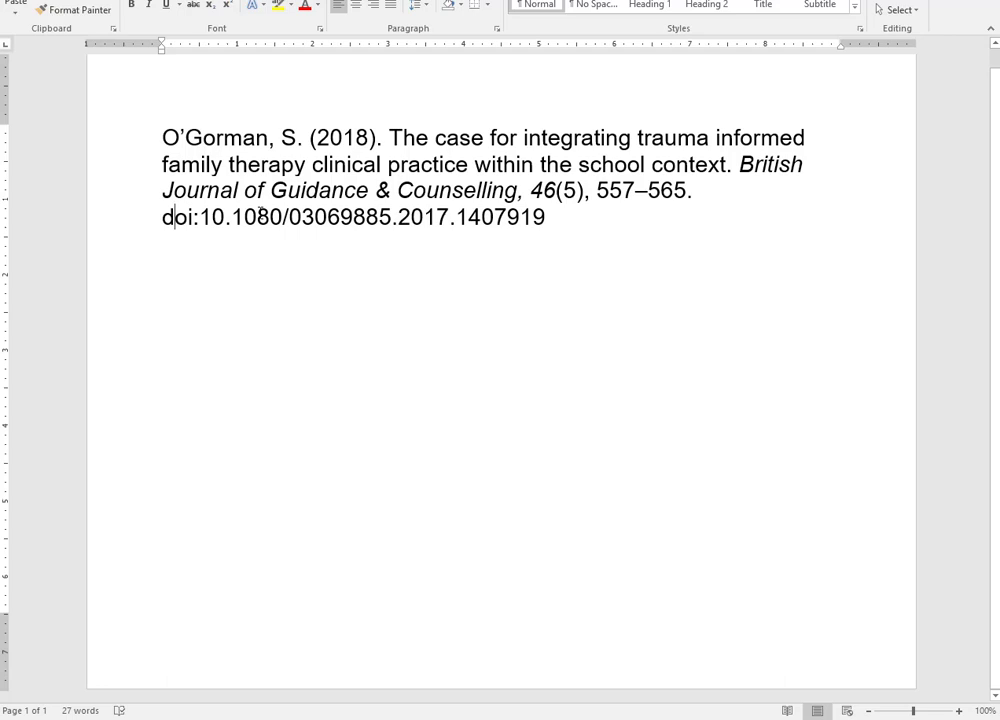
{"action": "left_click", "coordinate": [162, 164]}
{"action": "key", "text": "ctrl+t"}
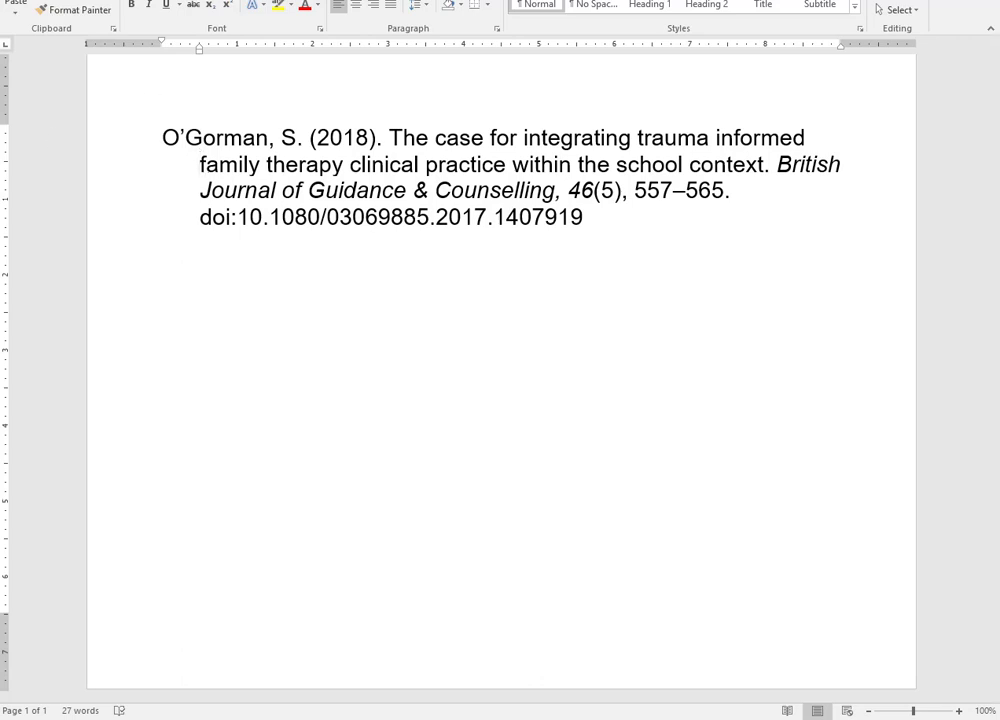
- Maximize the browser and read the Helpful Tips and General Format, including the Retrieved from URL option
{"action": "key", "text": "alt+Tab"}
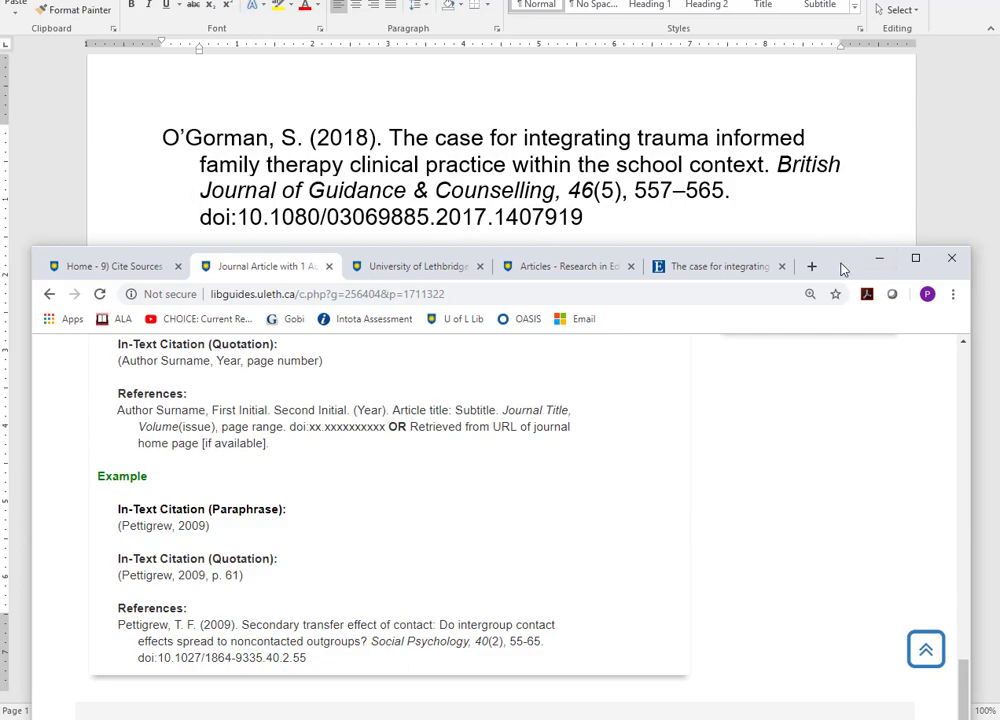
{"action": "left_click_drag", "start_coordinate": [841, 268], "coordinate": [821, 14]}
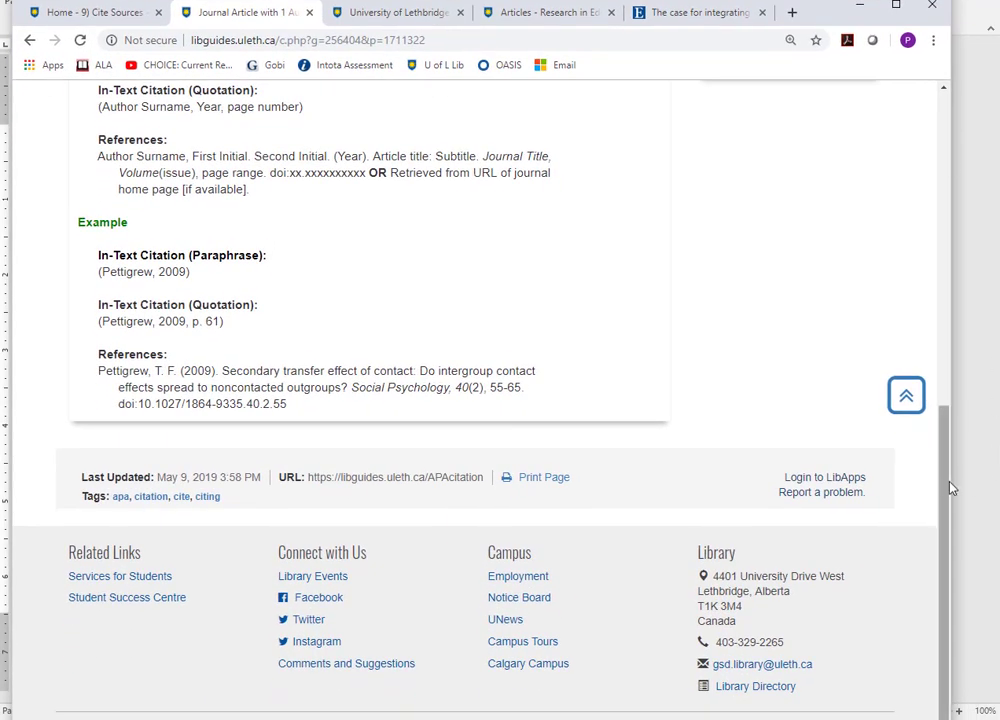
{"action": "scroll", "coordinate": [944, 376], "scroll_direction": "up", "scroll_amount": 5}
{"action": "scroll", "coordinate": [940, 268], "scroll_direction": "up", "scroll_amount": 1}
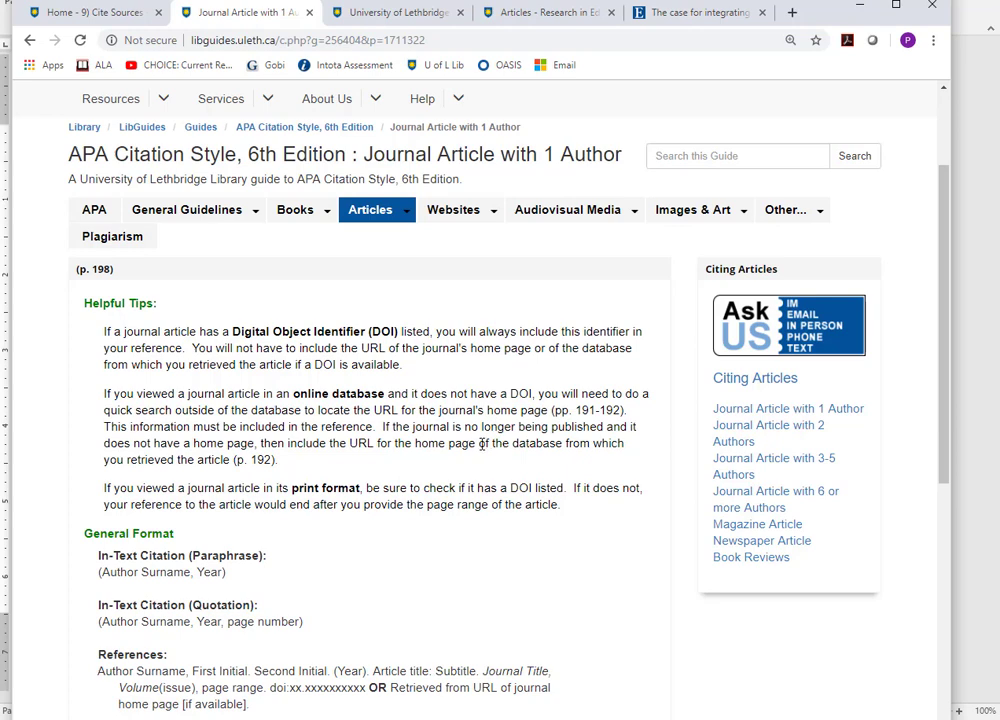
{"action": "scroll", "coordinate": [540, 511], "scroll_direction": "down", "scroll_amount": 1}
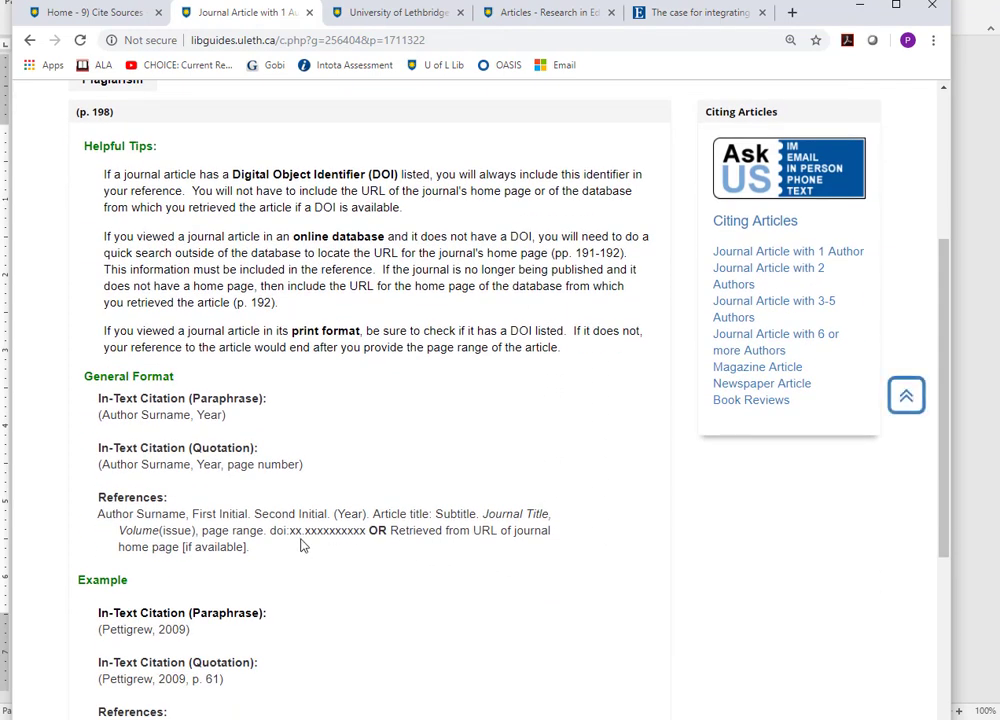
{"action": "left_click_drag", "start_coordinate": [390, 531], "coordinate": [518, 548]}
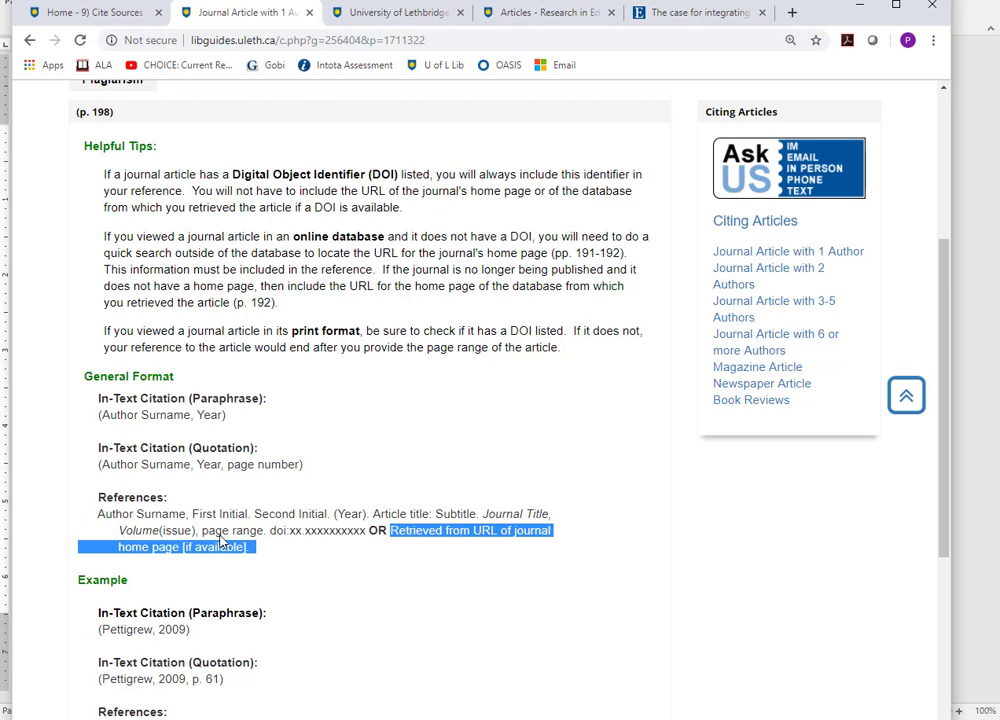
{"action": "left_click", "coordinate": [568, 449]}
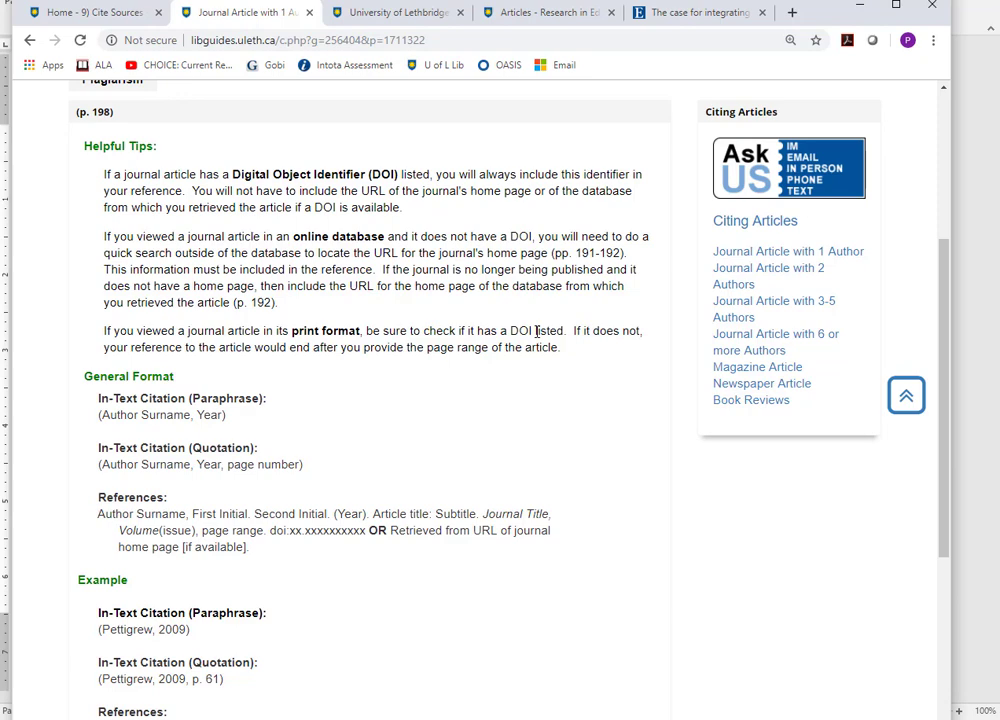
{"action": "scroll", "coordinate": [546, 416], "scroll_direction": "down", "scroll_amount": 1}
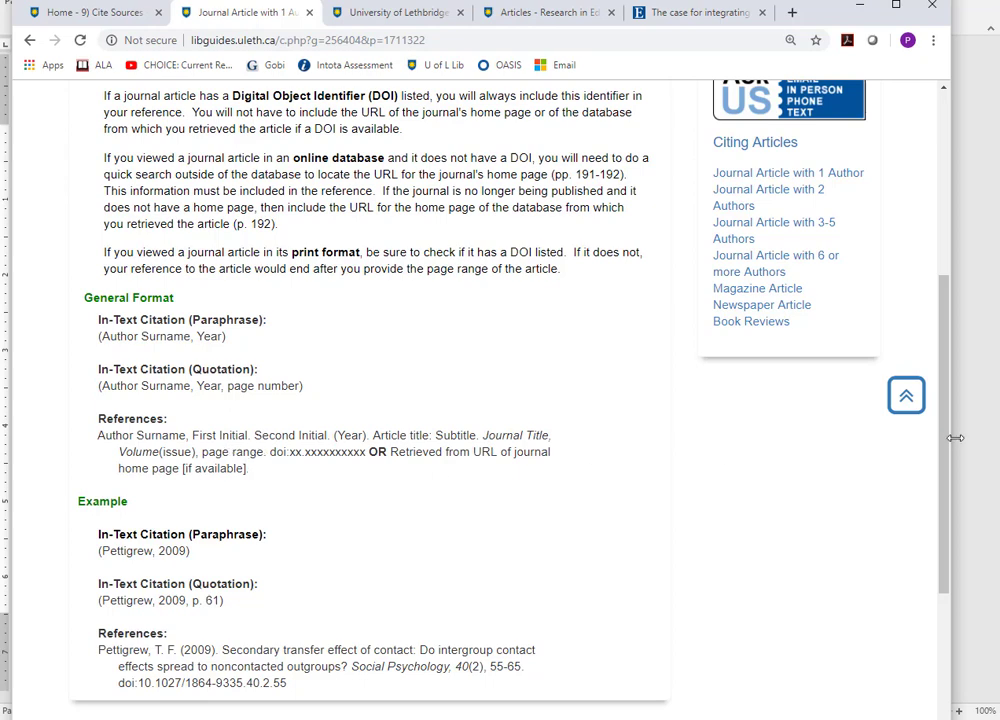
{"action": "left_click_drag", "start_coordinate": [941, 456], "coordinate": [944, 362]}
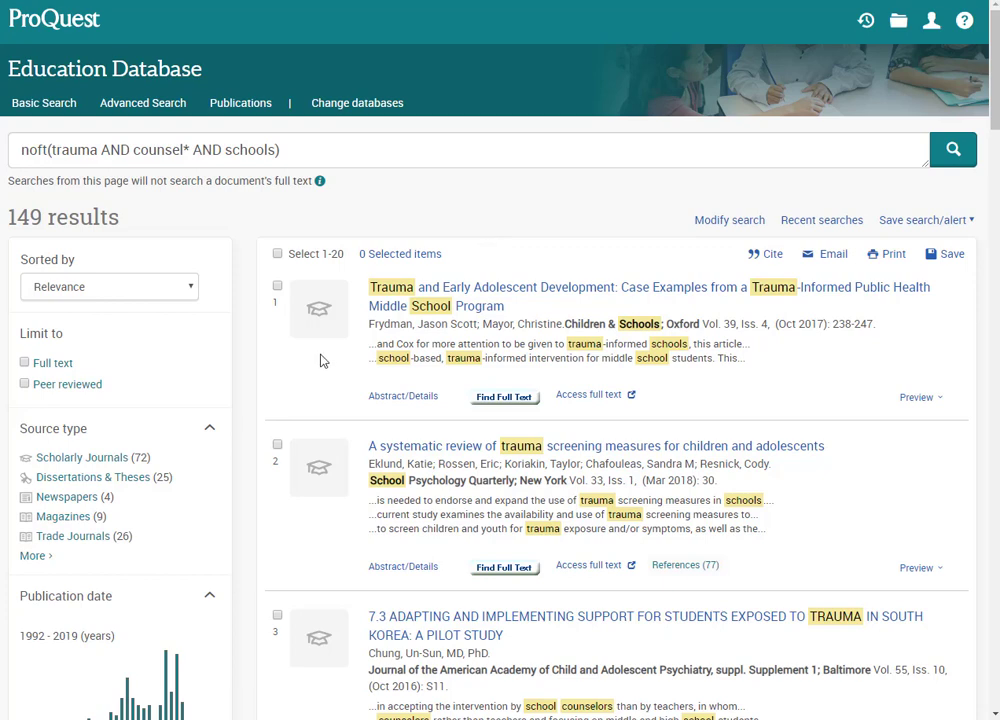
- Mark the first trauma result and generate its APA citation (Frydman & Mayor, 2017)
{"action": "left_click", "coordinate": [278, 289]}
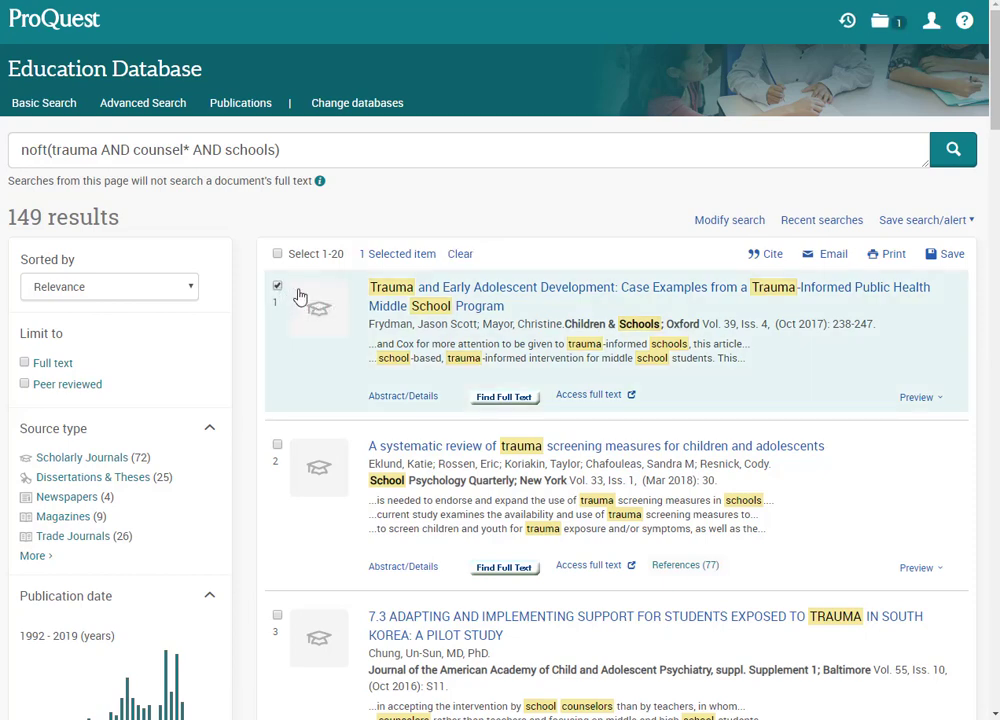
{"action": "left_click", "coordinate": [771, 256]}
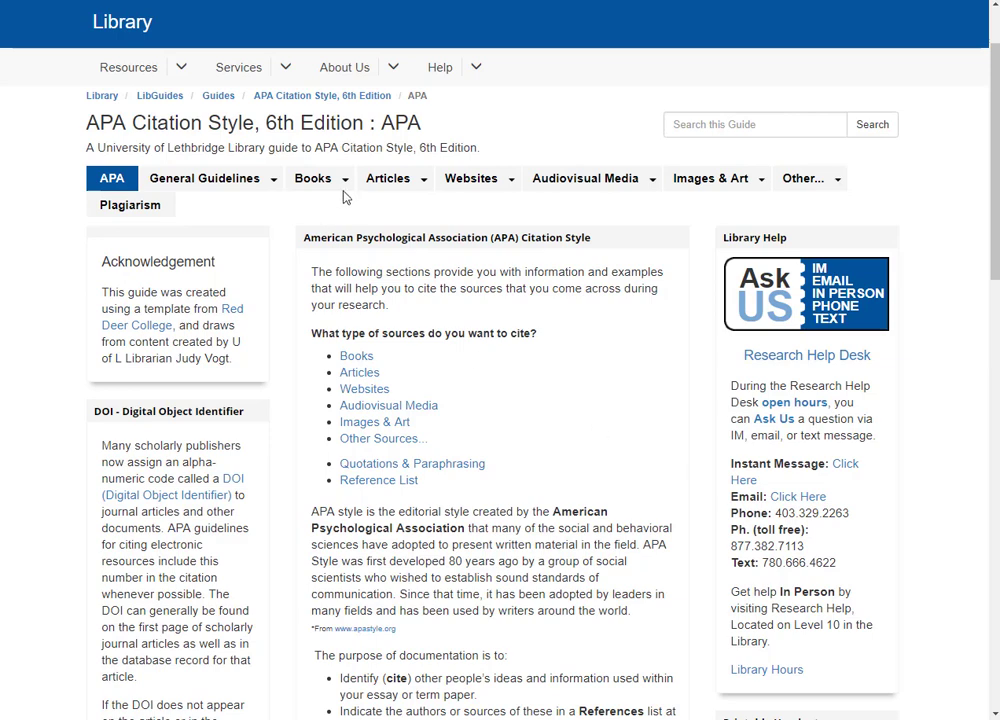
- Look over the Websites and Audiovisual Media tabs, then scroll to the APA Examples and Help box
{"action": "mouse_move", "coordinate": [478, 182]}
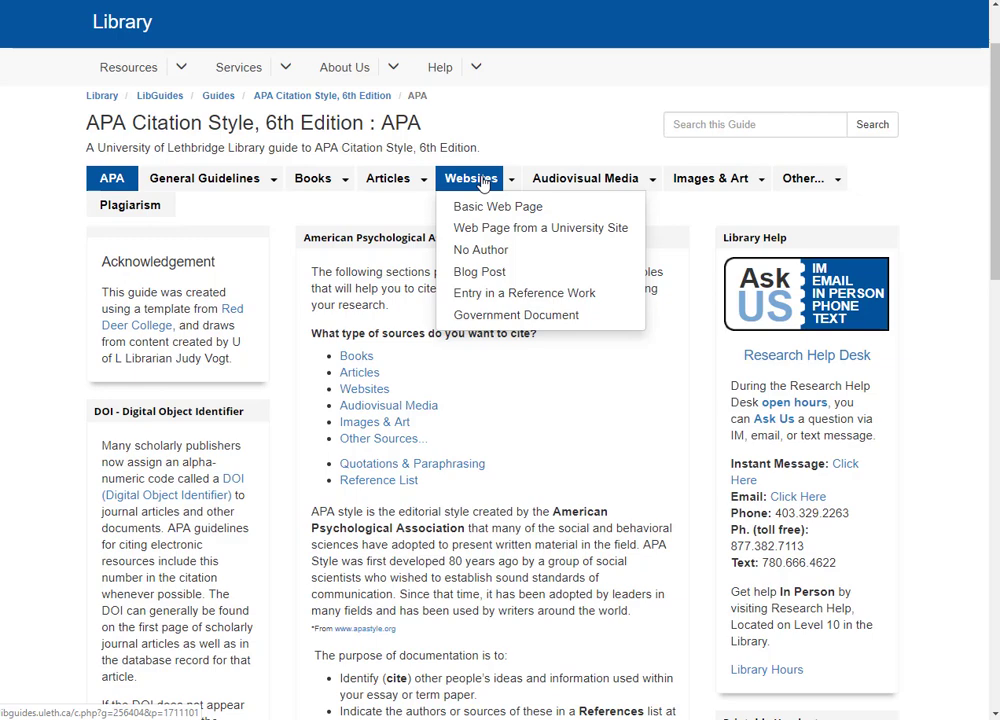
{"action": "mouse_move", "coordinate": [530, 188]}
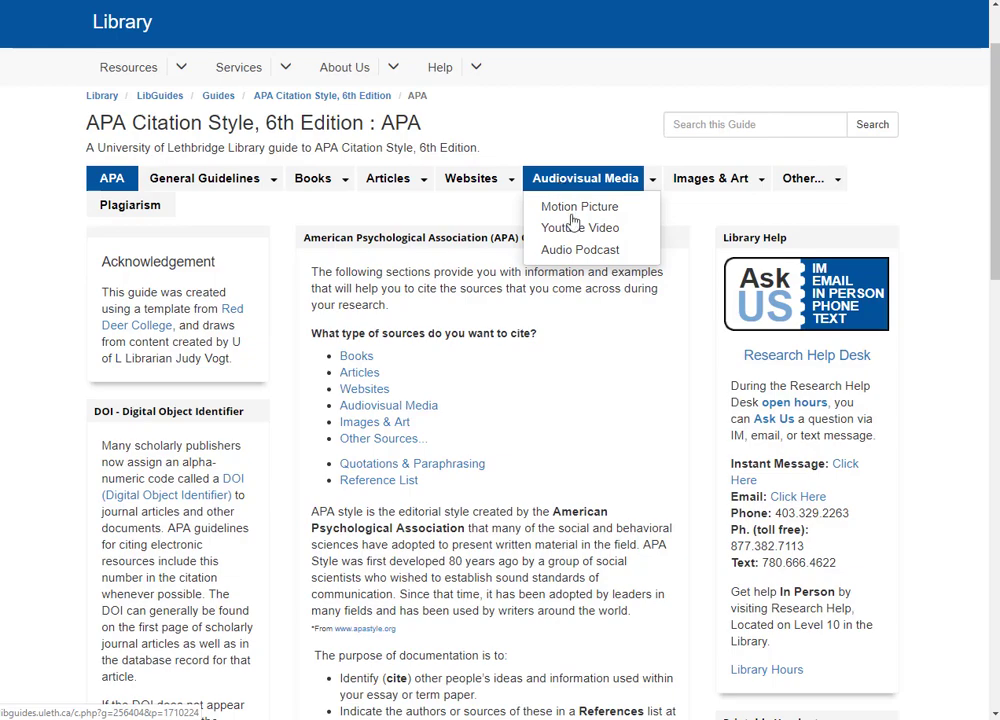
{"action": "left_click_drag", "start_coordinate": [995, 180], "coordinate": [975, 557]}
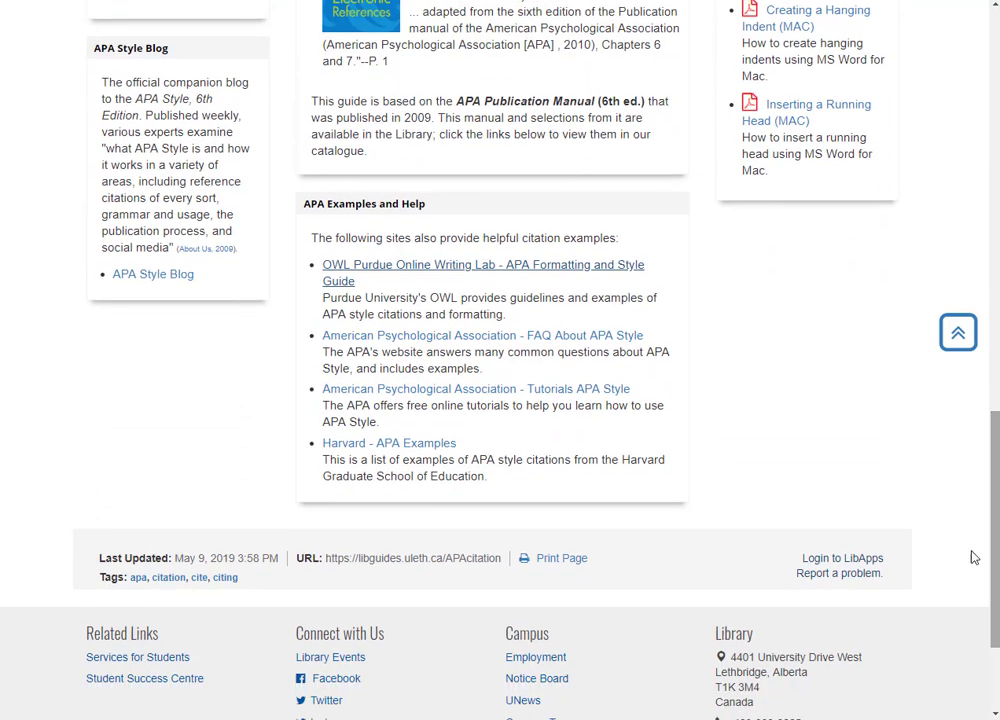
- View the Purdue OWL APA Formatting and Style Guide's APA Sample Paper, then close that tab
{"action": "left_click", "coordinate": [539, 273]}
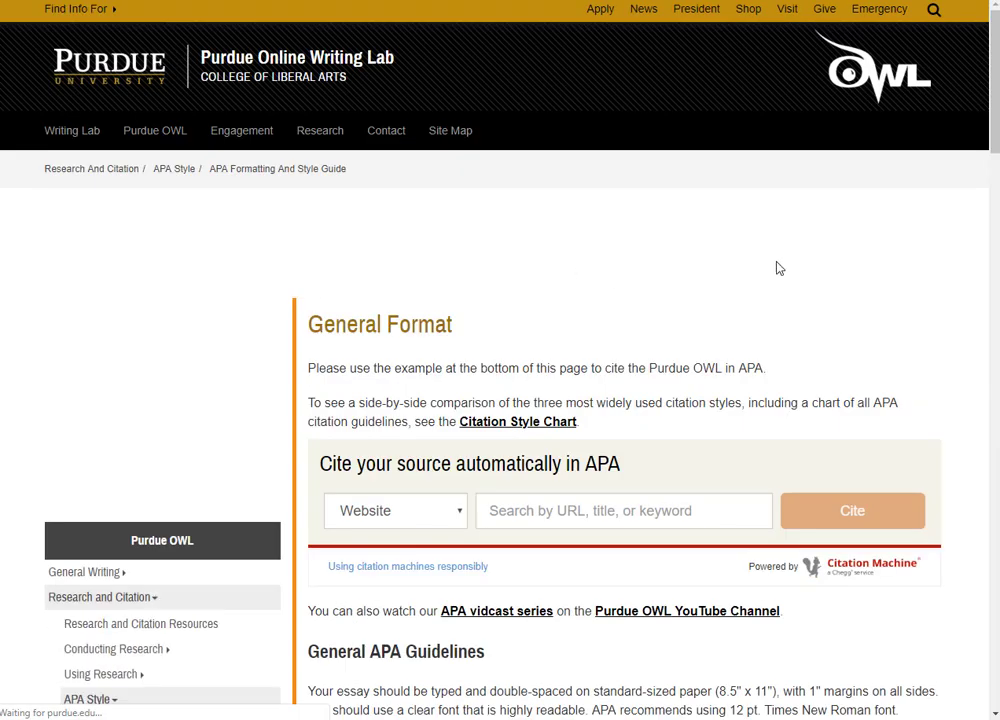
{"action": "left_click_drag", "start_coordinate": [996, 115], "coordinate": [998, 286]}
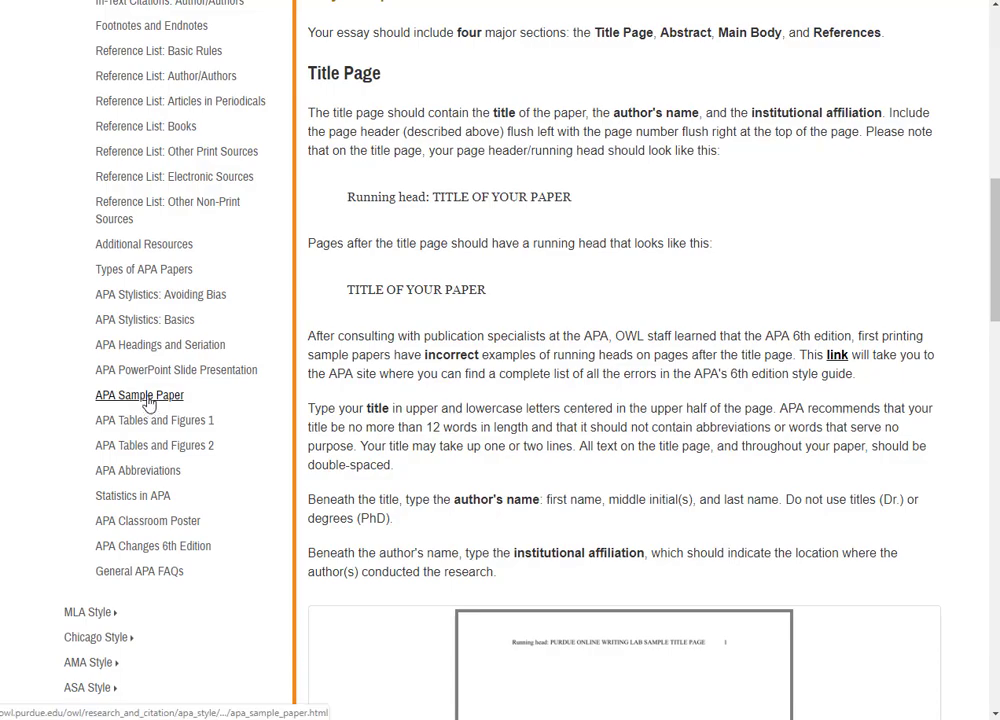
{"action": "left_click", "coordinate": [140, 396]}
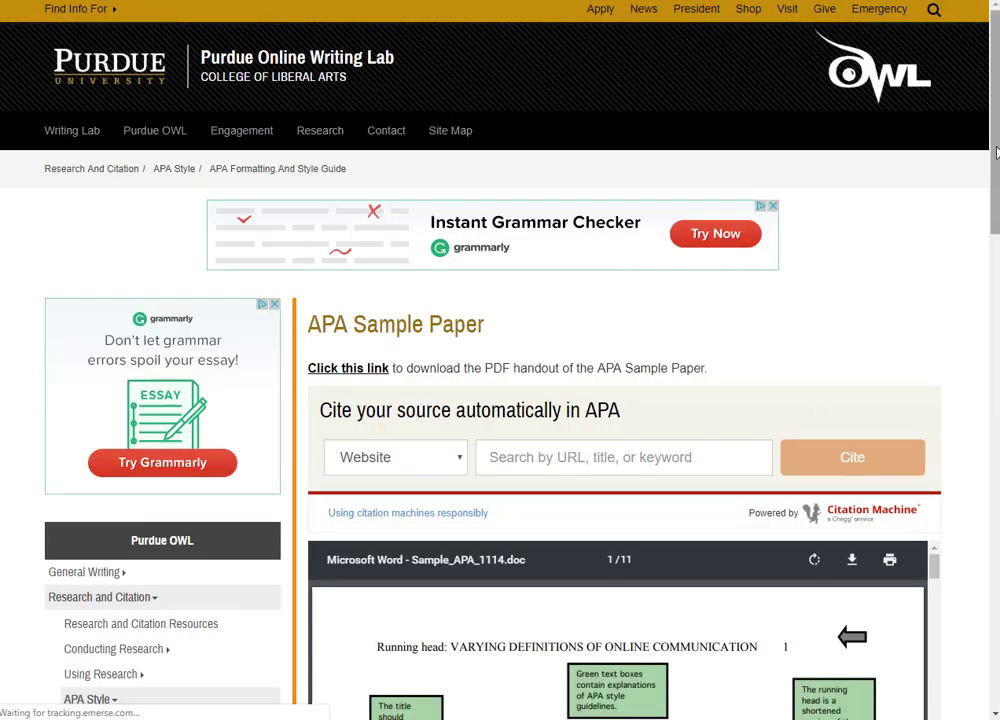
{"action": "scroll", "coordinate": [996, 152], "scroll_direction": "down", "scroll_amount": 5}
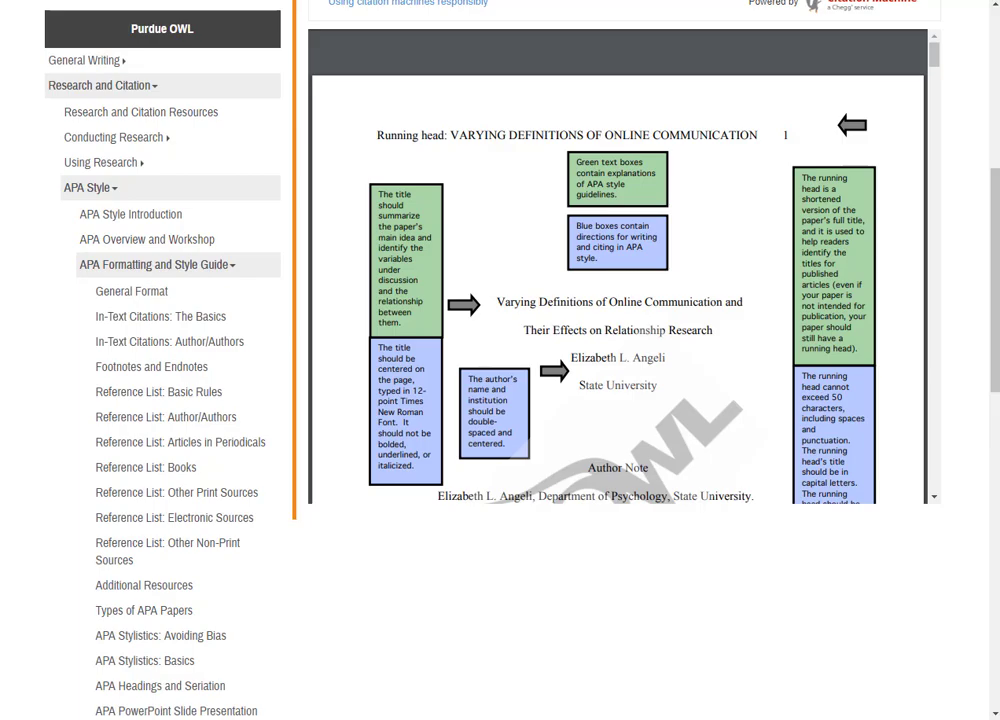
{"action": "key", "text": "ctrl+w"}
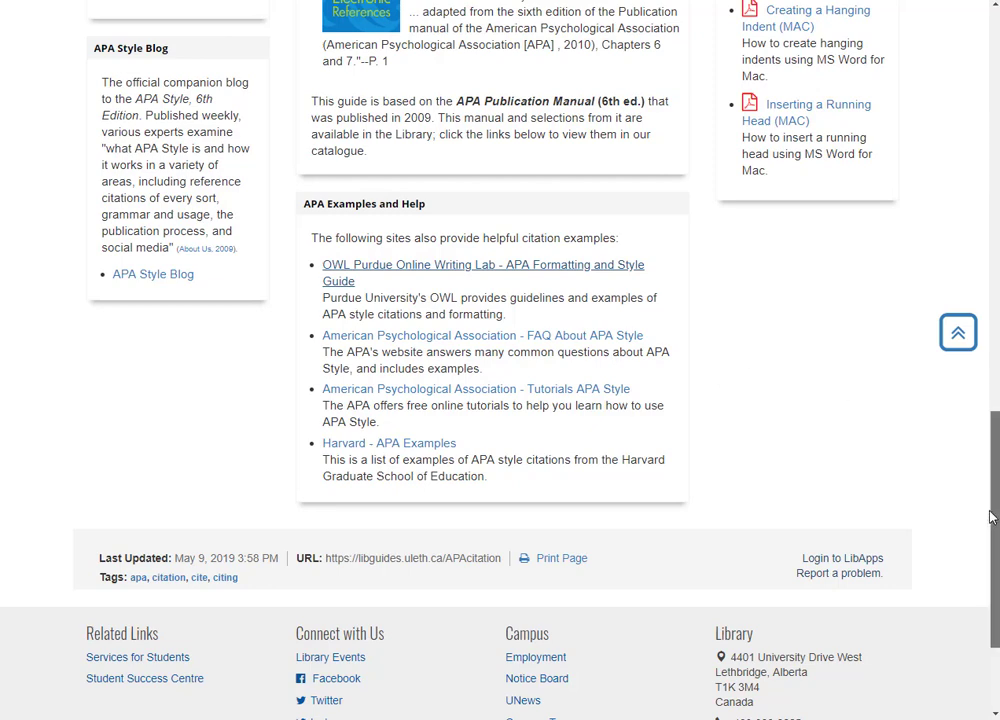
{"action": "scroll", "coordinate": [727, 384], "scroll_direction": "up", "scroll_amount": 3}
{"action": "scroll", "coordinate": [500, 360], "scroll_direction": "up", "scroll_amount": 15}
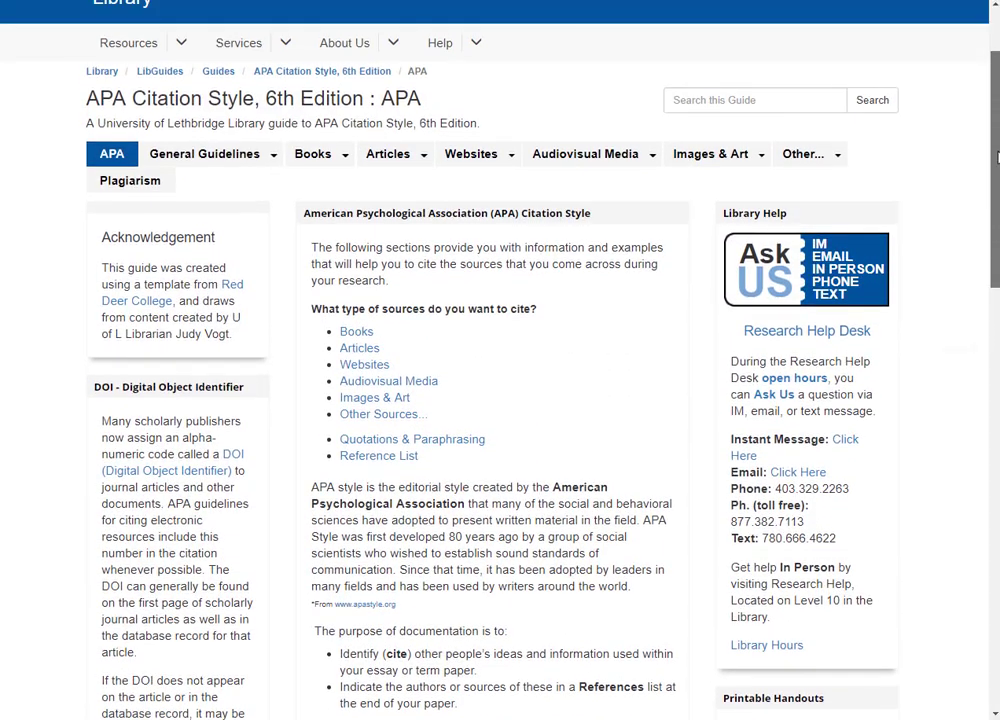